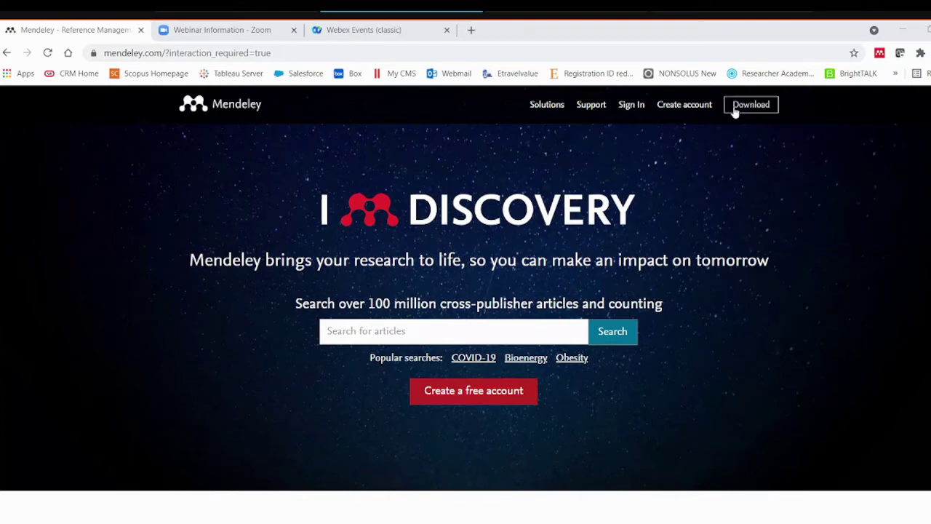
Step: Sign in to Mendeley with the saved Elsevier work account and its stored password
click(631, 106)
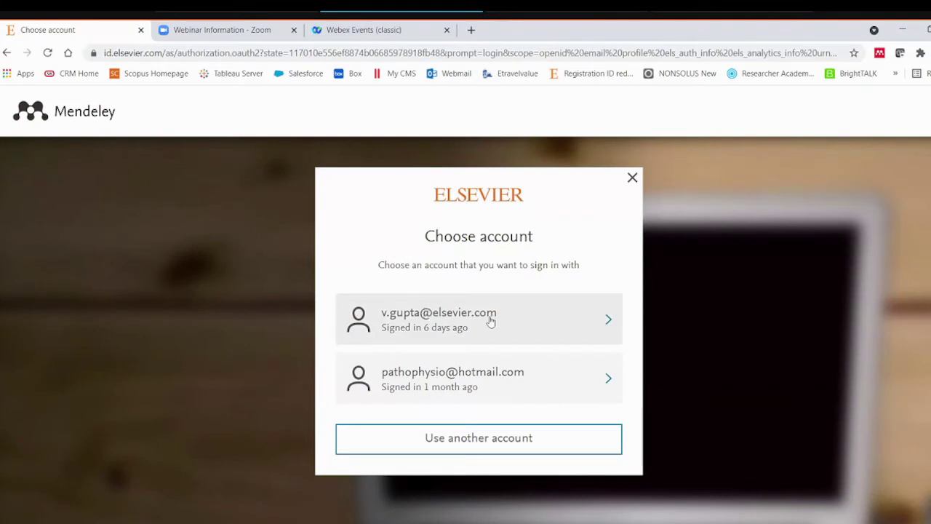
click(533, 320)
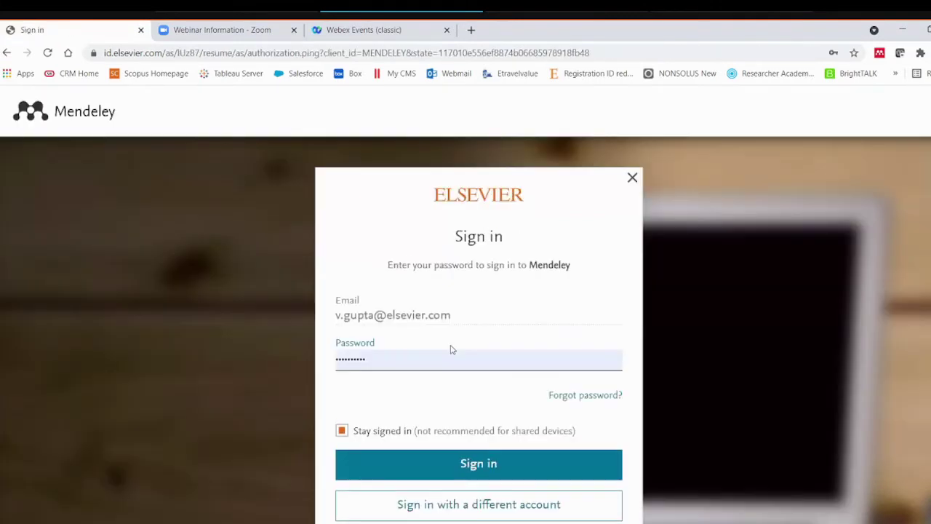
click(444, 466)
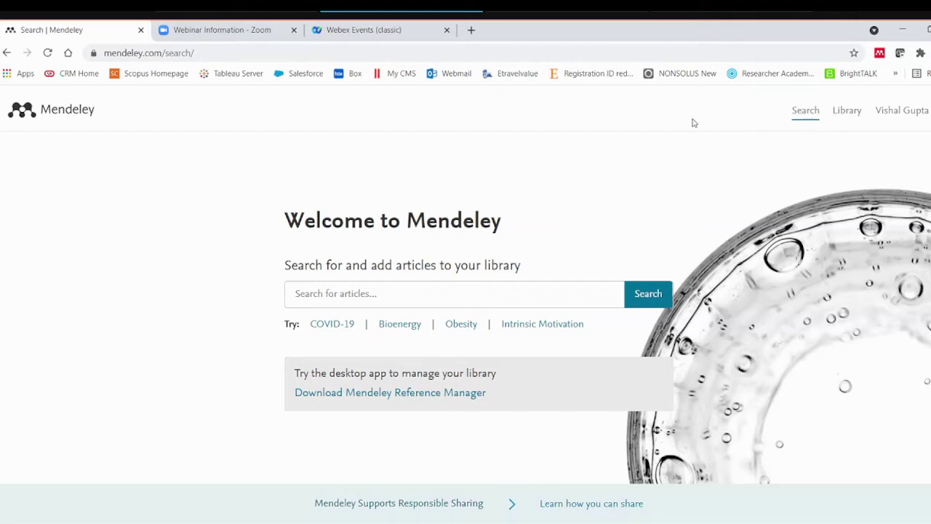
Step: Search the Mendeley article catalogue for "covid-19"
click(356, 298)
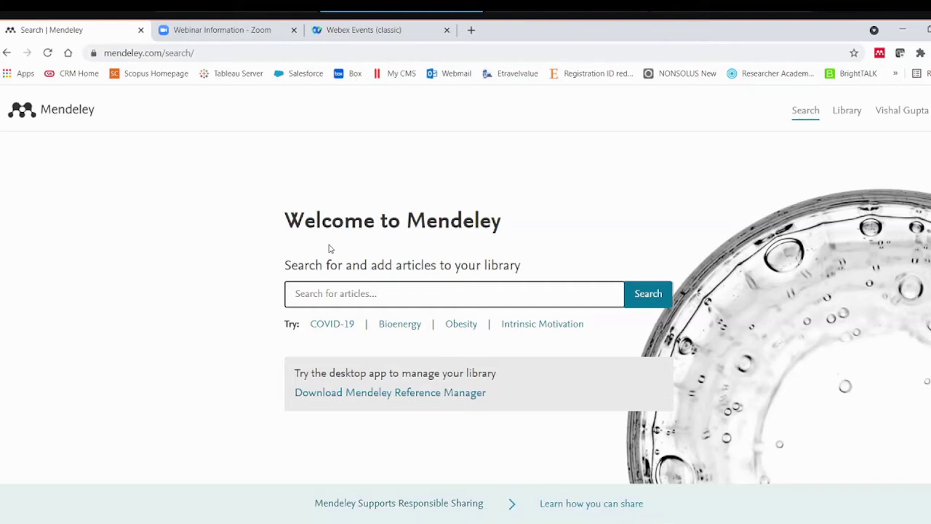
text(covid)
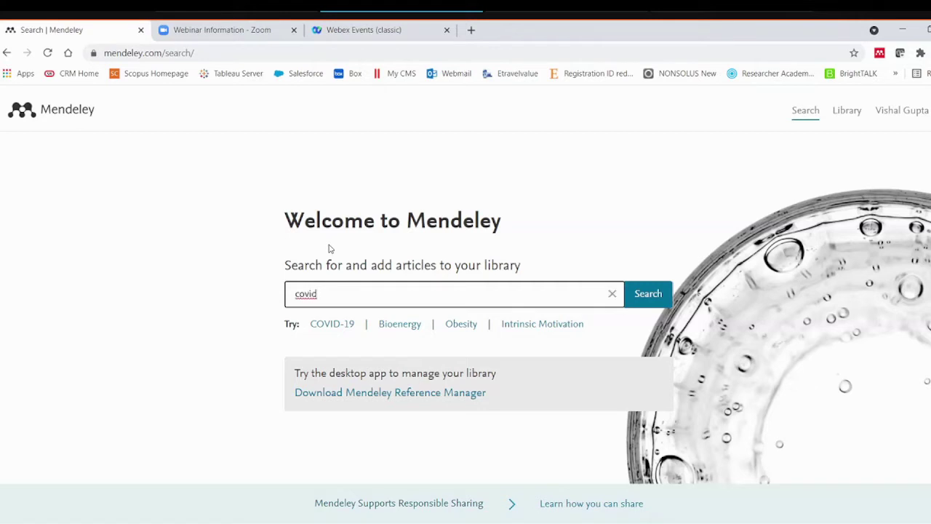
text(-19)
key(Return)
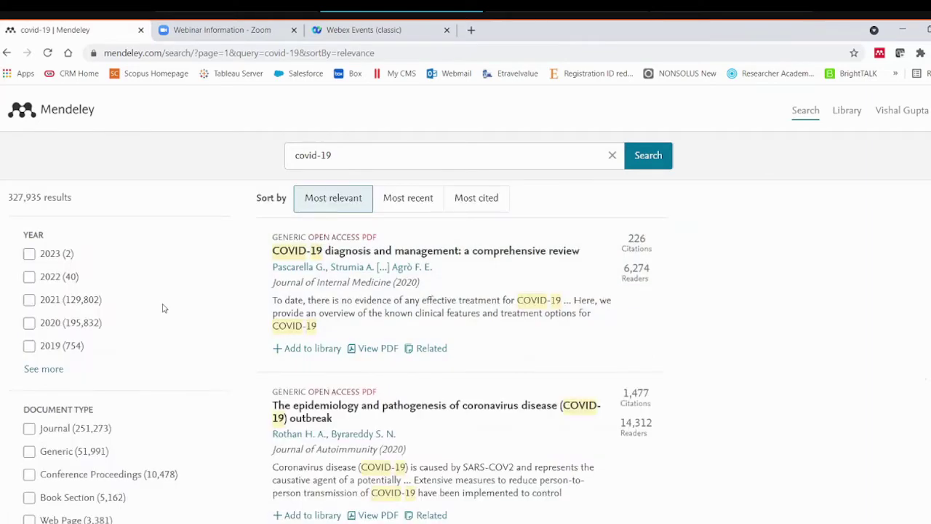
Step: Look through the covid-19 search results and the year, document type, journal, author and access type filters
scroll(898, 170, down, 1)
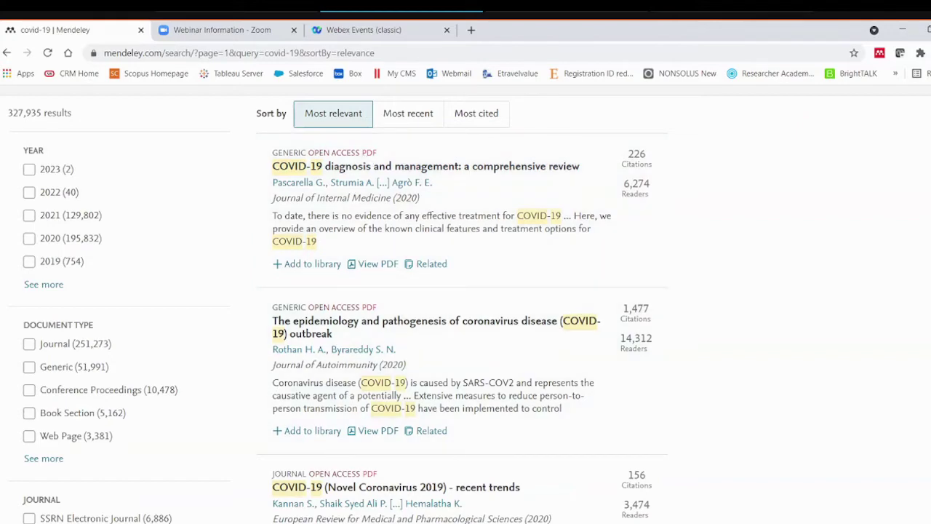
scroll(462, 305, down, 4)
scroll(462, 306, down, 9)
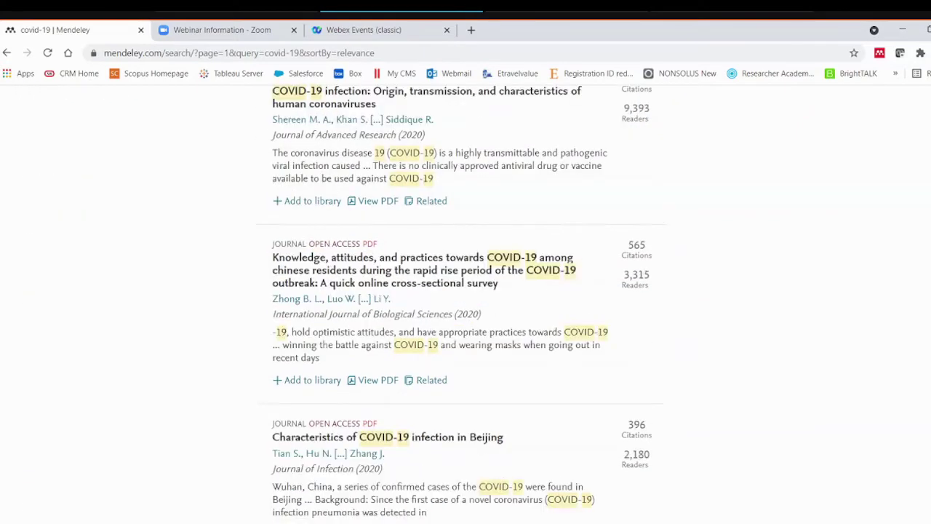
scroll(462, 306, up, 11)
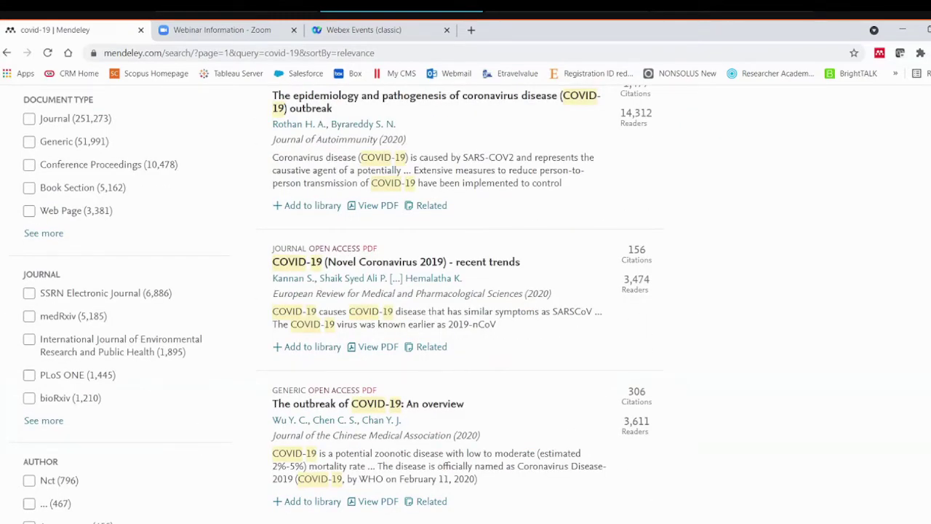
scroll(462, 306, up, 2)
scroll(462, 306, down, 2)
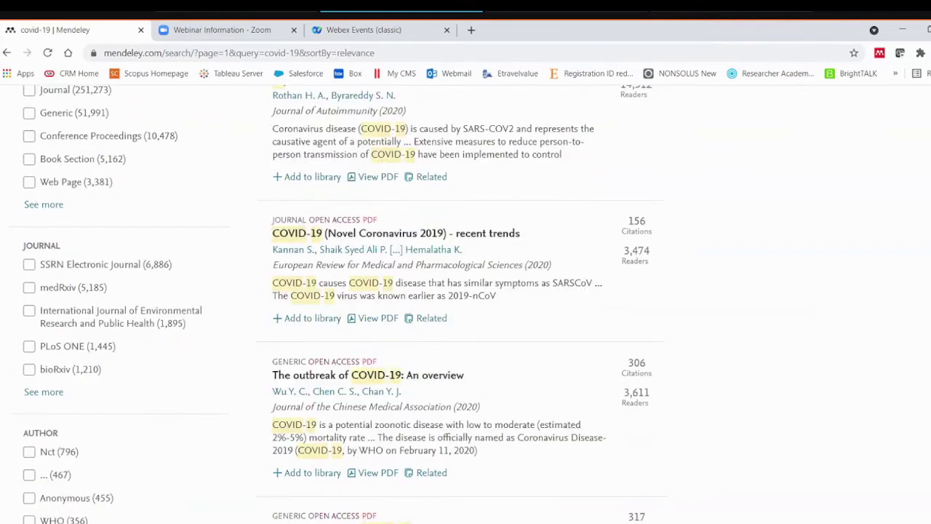
scroll(462, 306, down, 1)
scroll(462, 306, up, 1)
scroll(462, 306, down, 1)
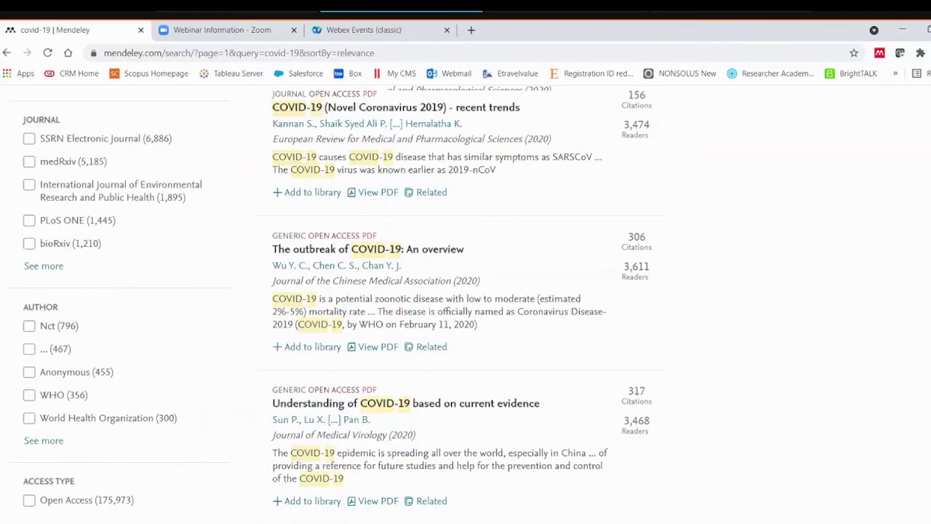
scroll(462, 305, up, 3)
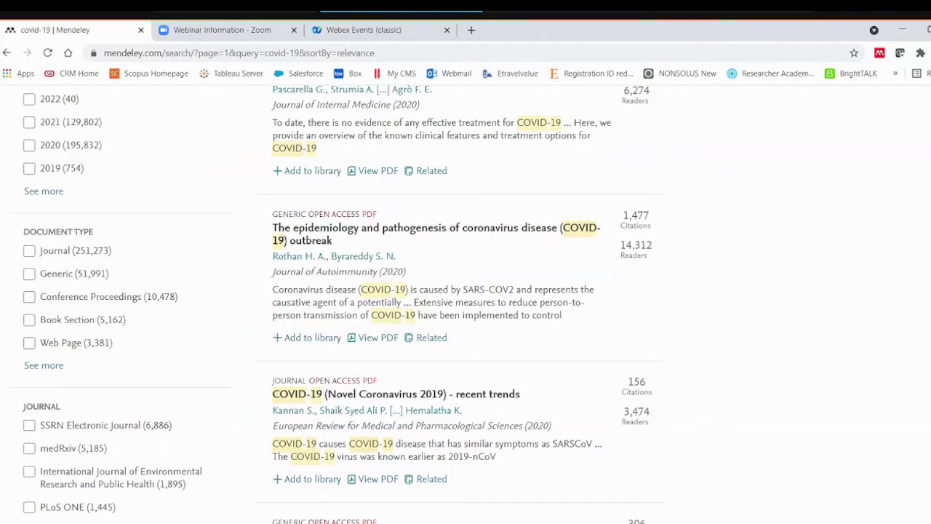
scroll(462, 306, up, 2)
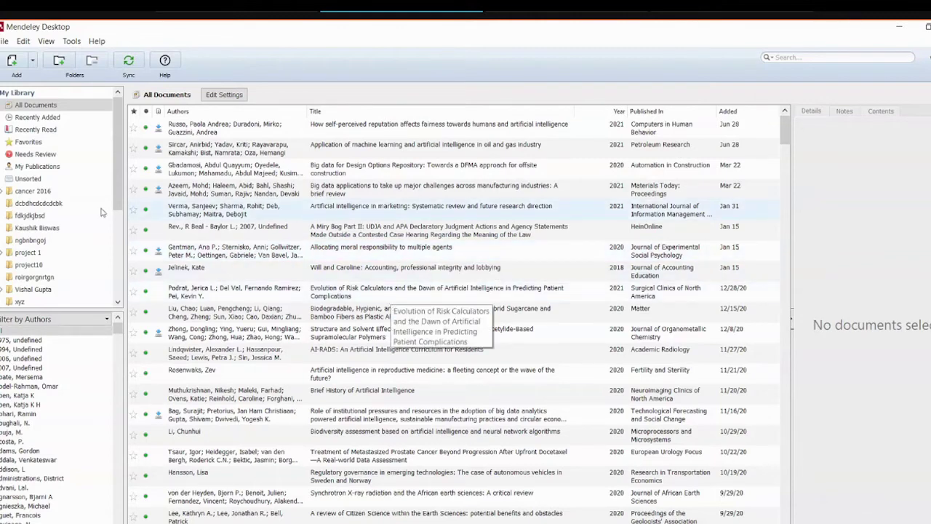
Step: Switch to Mendeley Desktop and view the Recently Added and Recently Read document lists
click(5, 41)
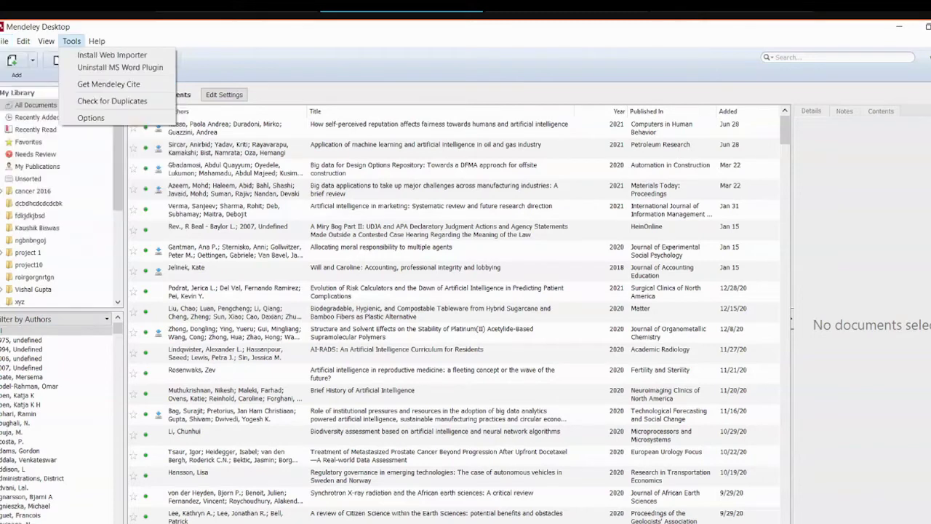
click(228, 61)
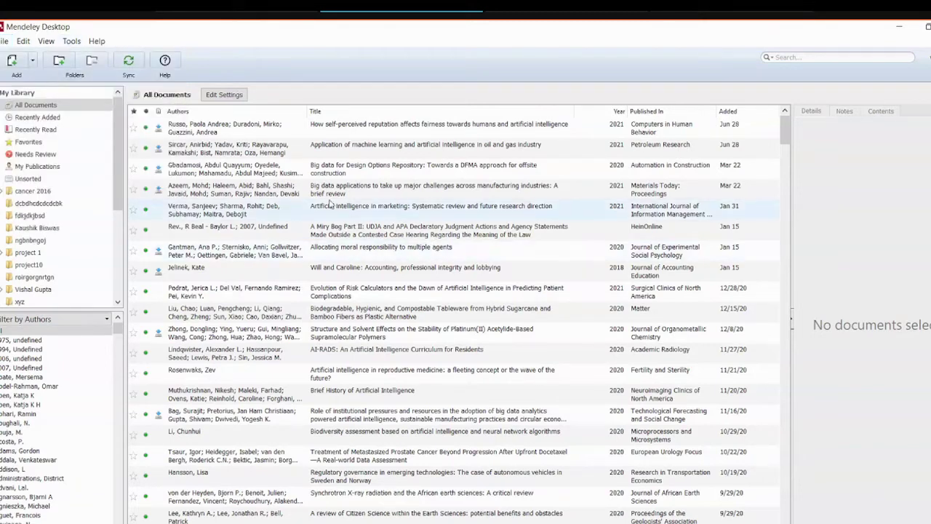
click(37, 118)
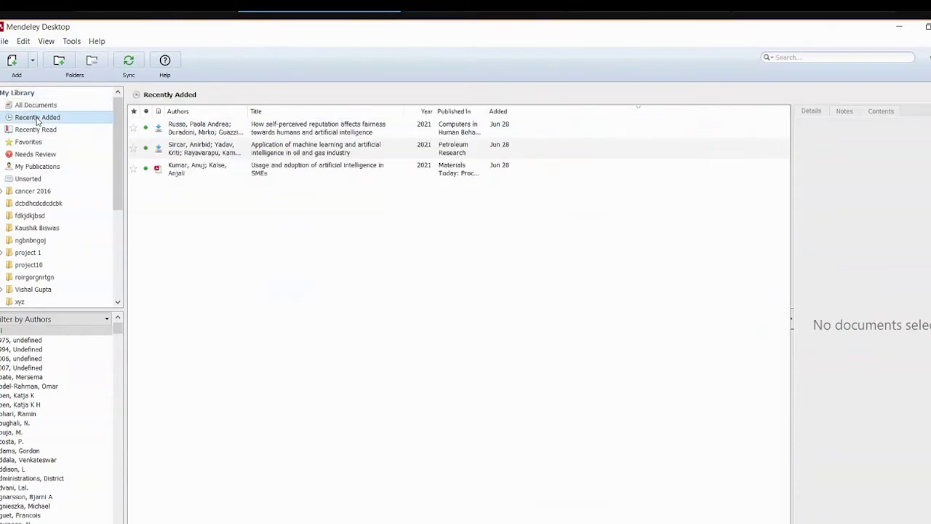
click(38, 130)
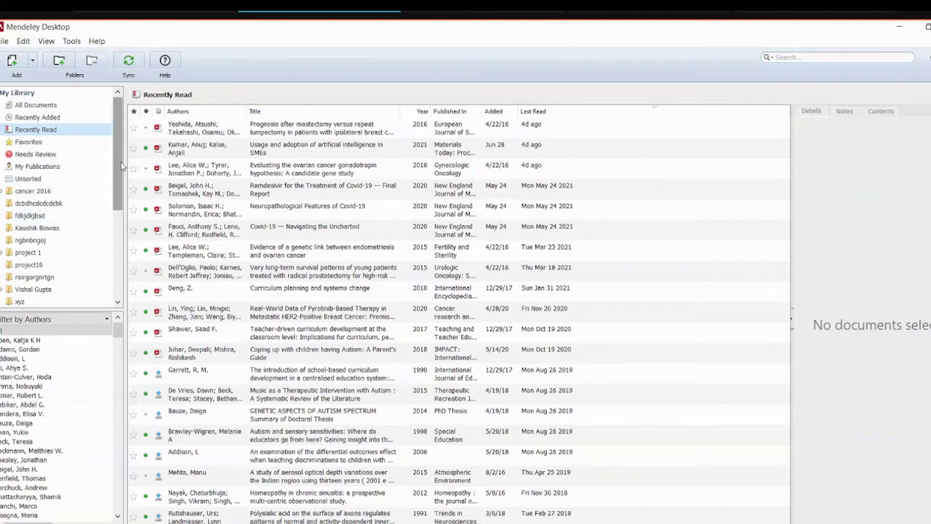
Step: Browse the library's folders, viewing the documents in project 1, fdkjdkjbsd and the person-named folder below it
drag(121, 182, 122, 207)
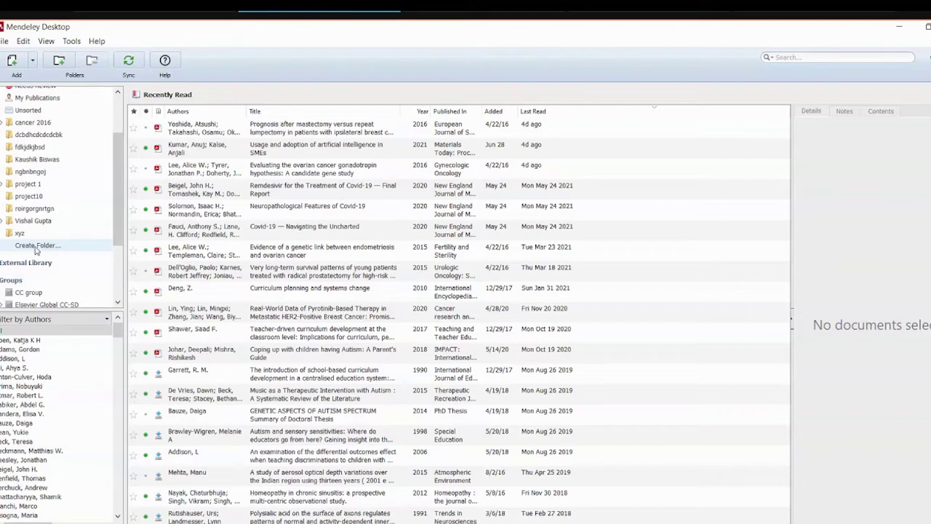
click(36, 184)
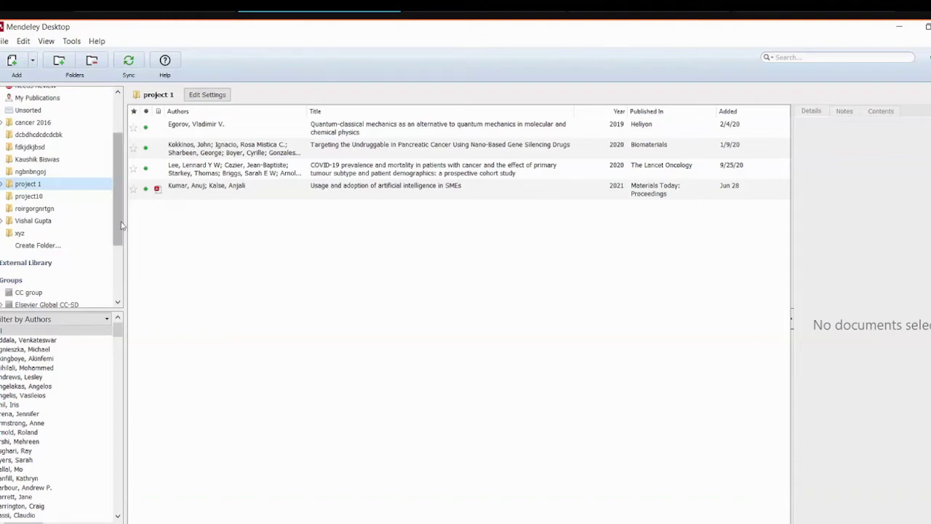
scroll(14, 232, up, 2)
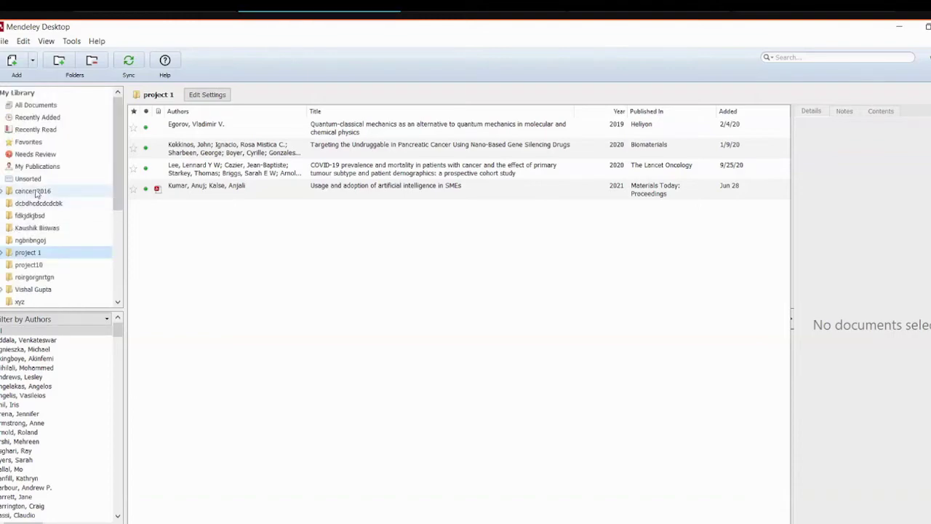
click(30, 215)
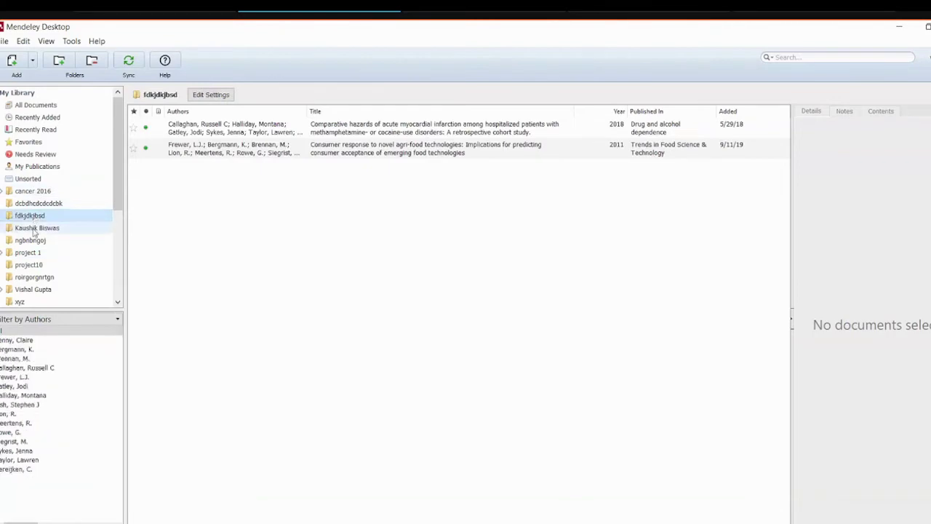
click(33, 229)
Step: Show all library documents and sort them by author, year, date added and title, finishing with year, newest first
click(36, 105)
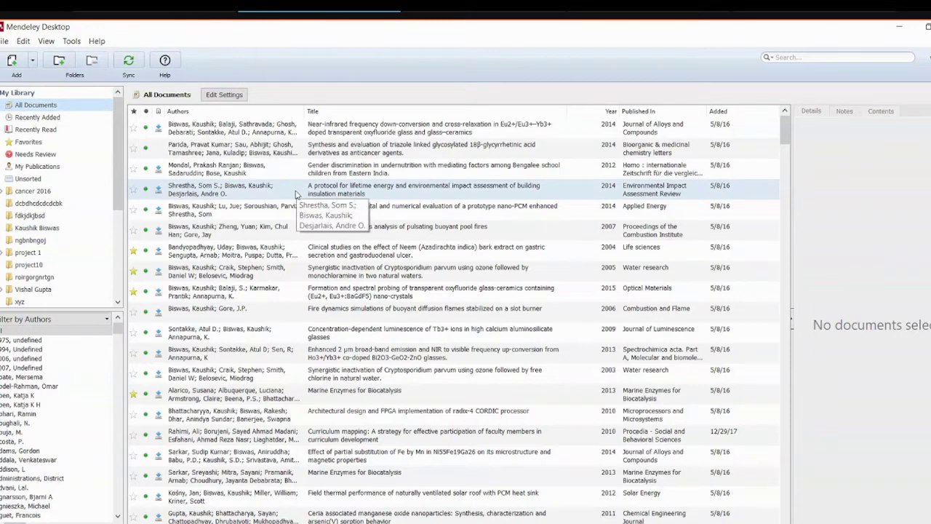
click(211, 110)
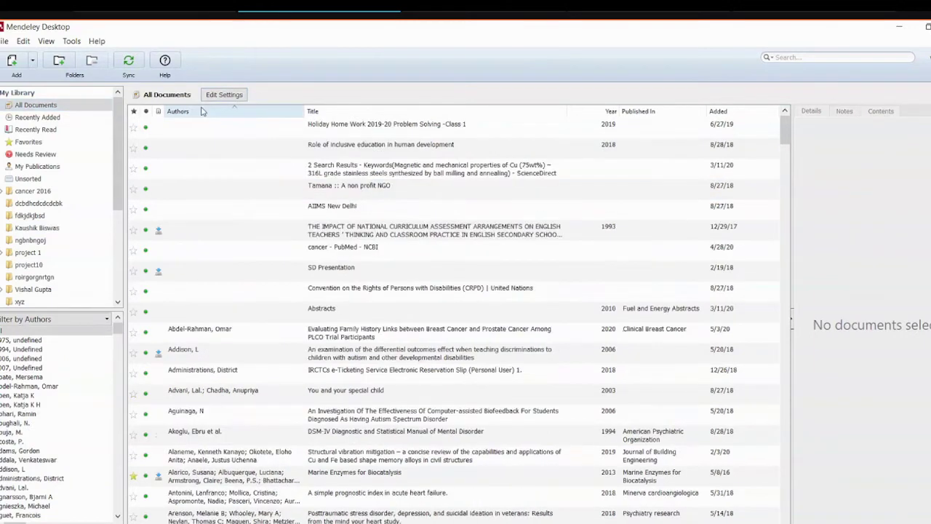
click(602, 111)
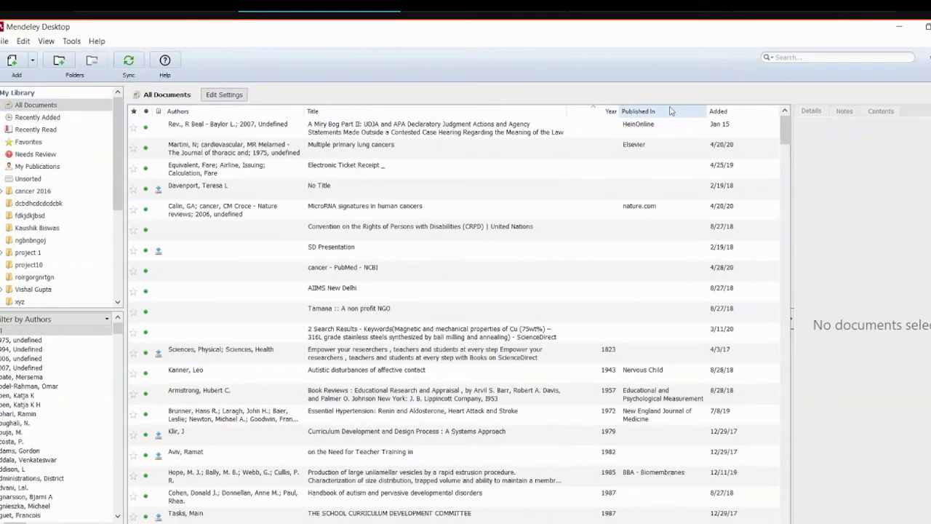
click(733, 111)
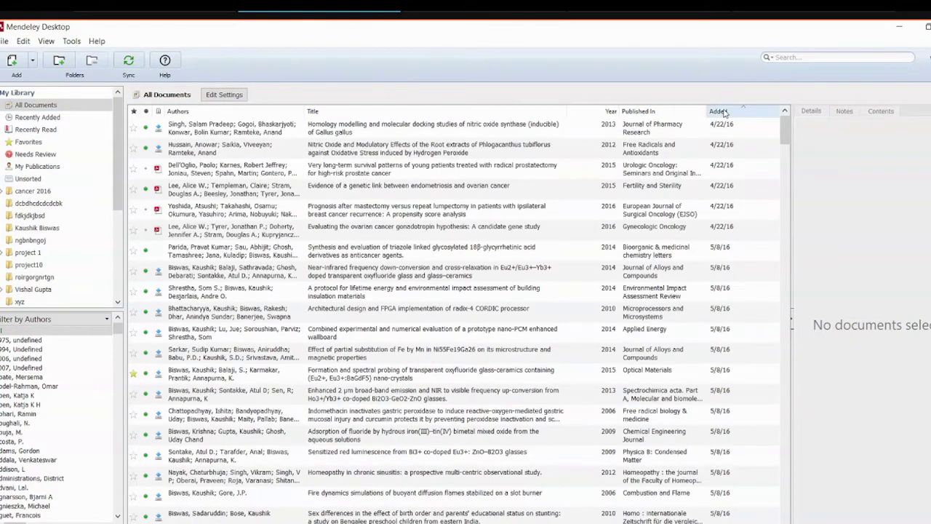
click(336, 114)
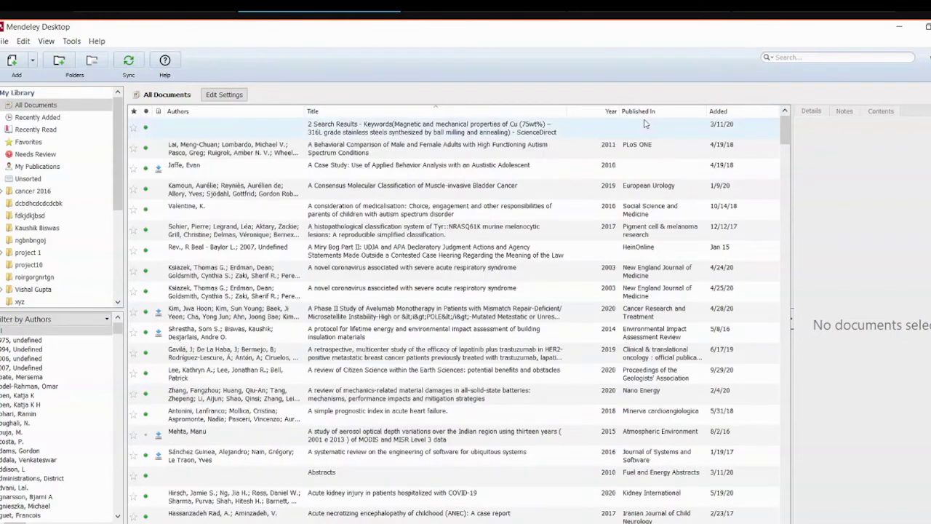
click(596, 114)
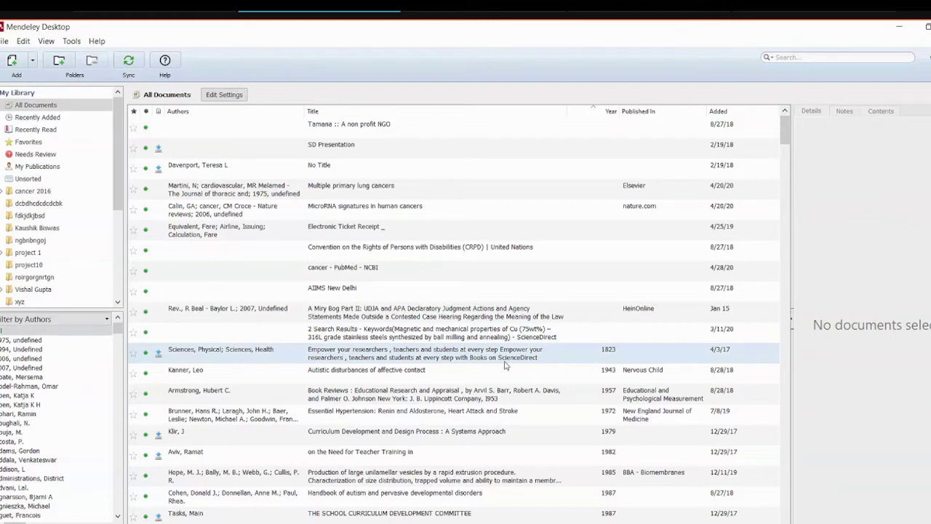
click(611, 111)
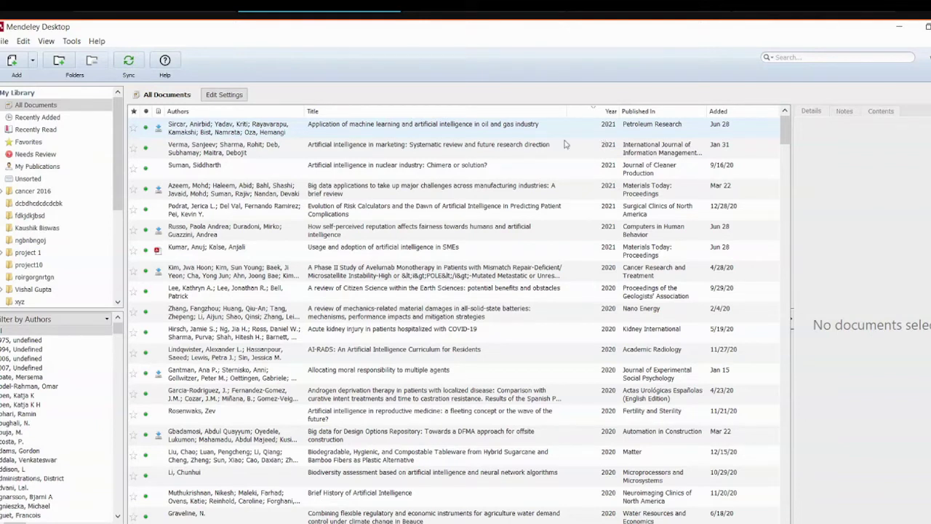
Step: Open the PDF of "Evaluating the ovarian cancer gonadotropin hypothesis: A candidate gene study" from the cancer 2016 folder
drag(121, 160, 121, 252)
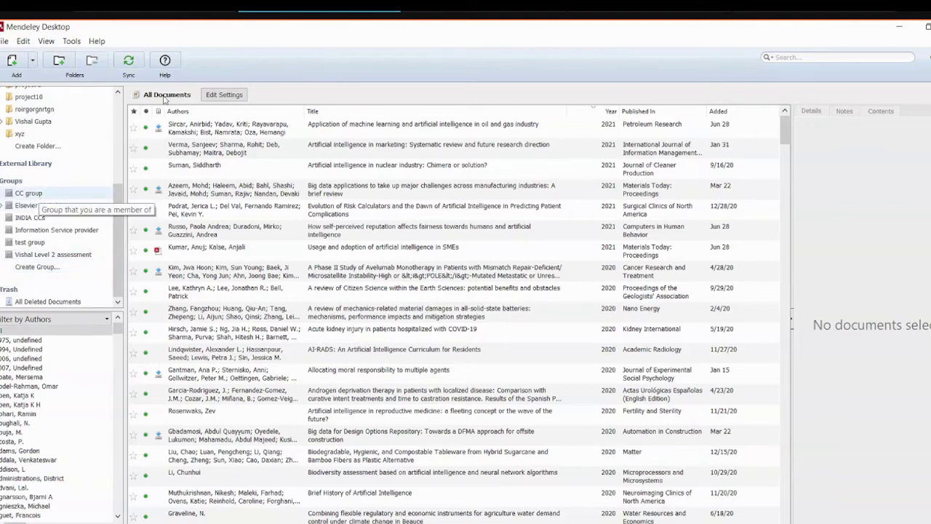
drag(115, 218, 115, 135)
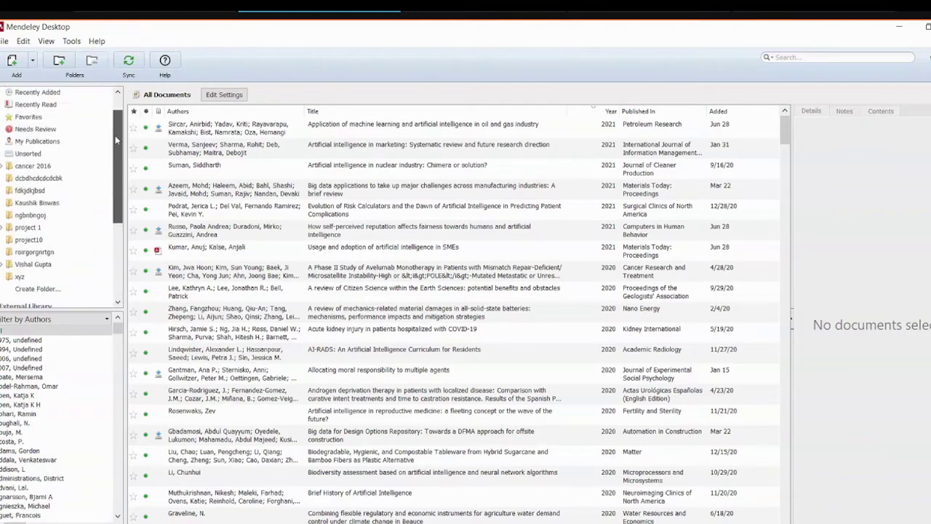
click(32, 166)
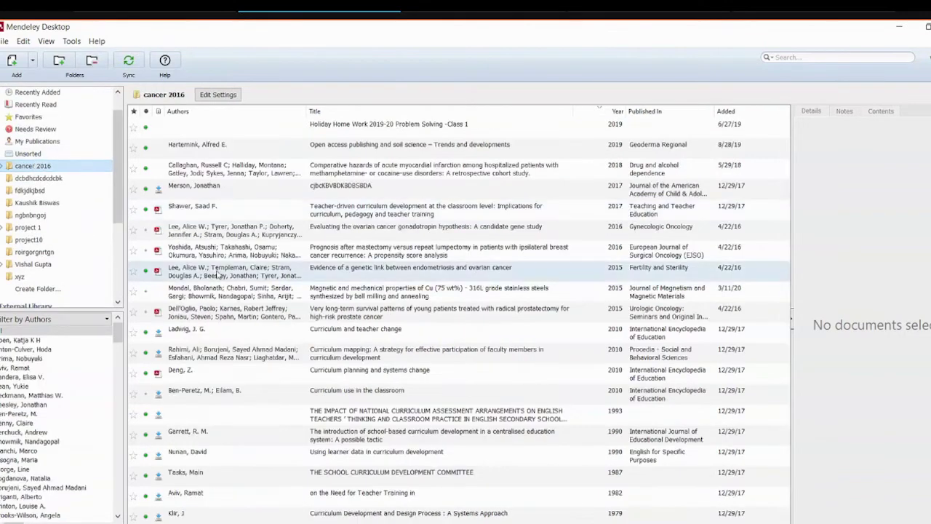
click(252, 231)
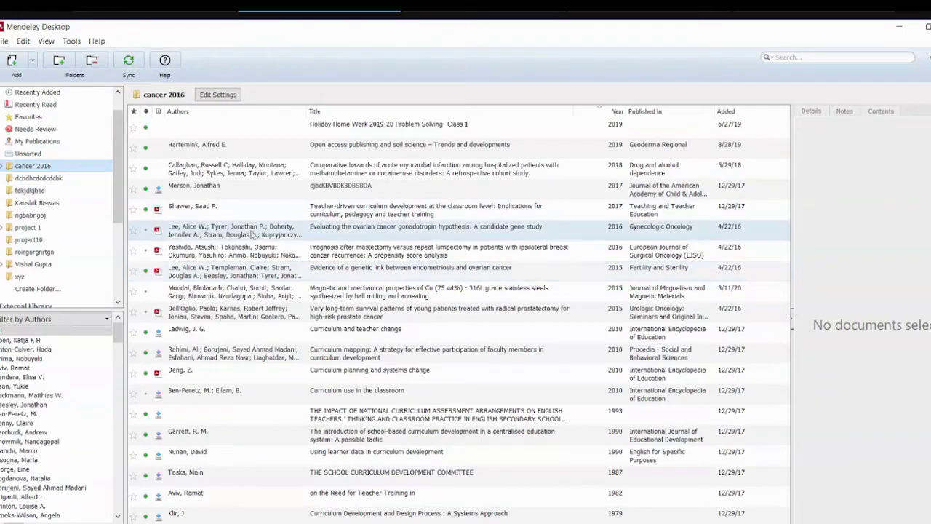
double_click(252, 231)
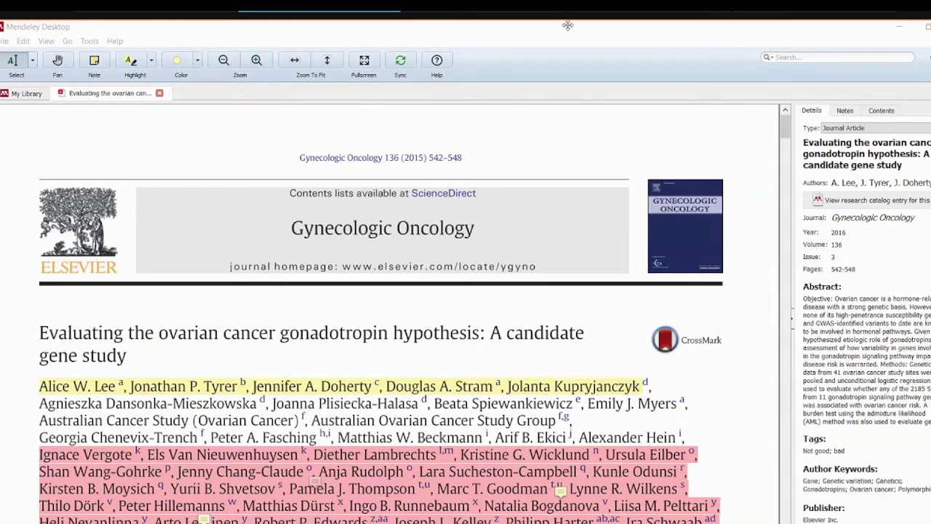
Step: Open the first sticky note within the pink-highlighted part of the article's author list
scroll(553, 220, down, 1)
scroll(553, 220, down, 1)
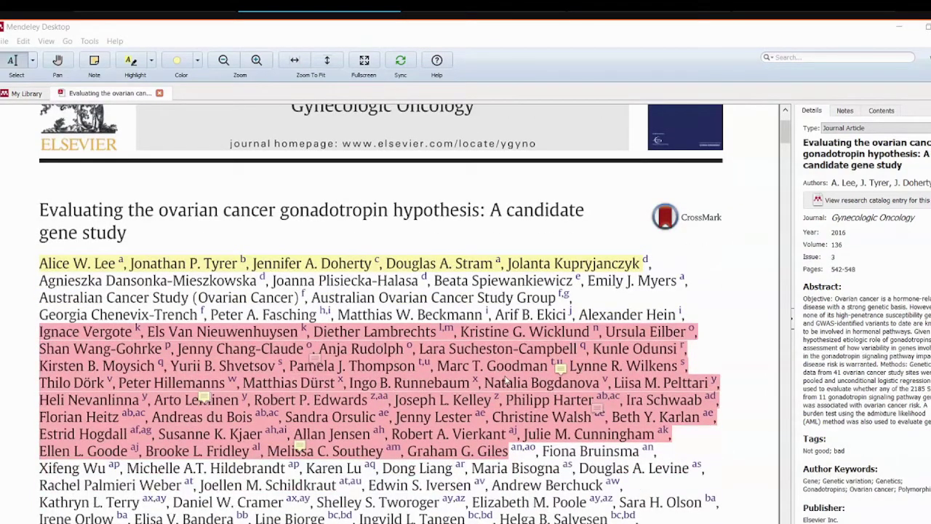
click(315, 359)
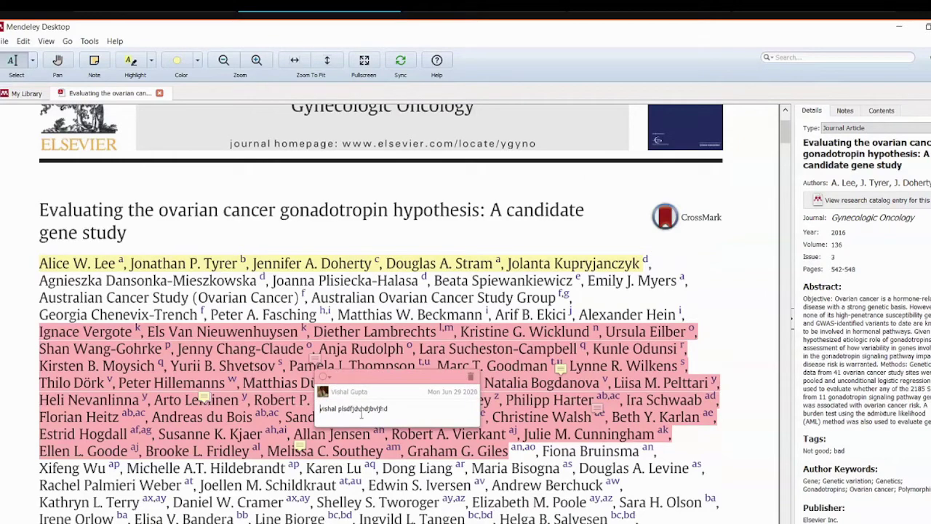
Step: Highlight in purple the passage from "cancer subtype is interesting given case reports" through "genetic variability in LHCGR and risk"
scroll(359, 412, down, 15)
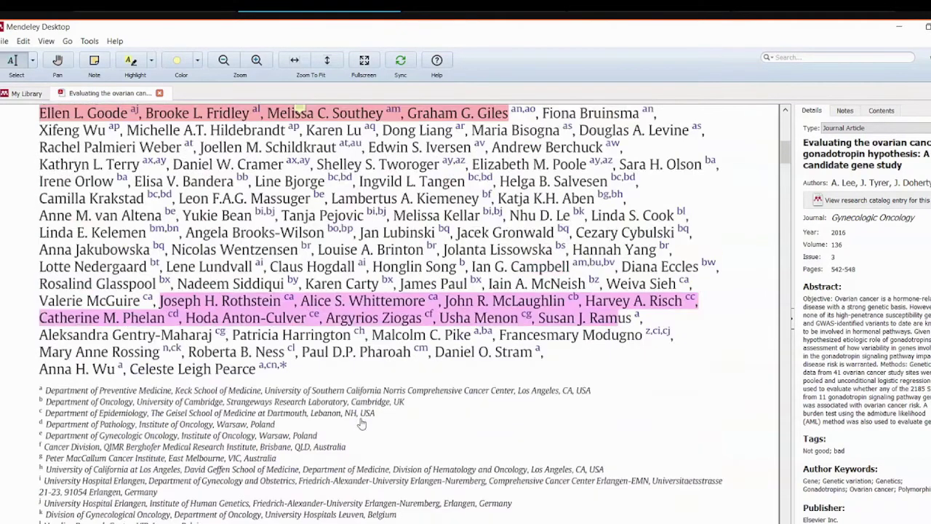
drag(790, 177, 764, 379)
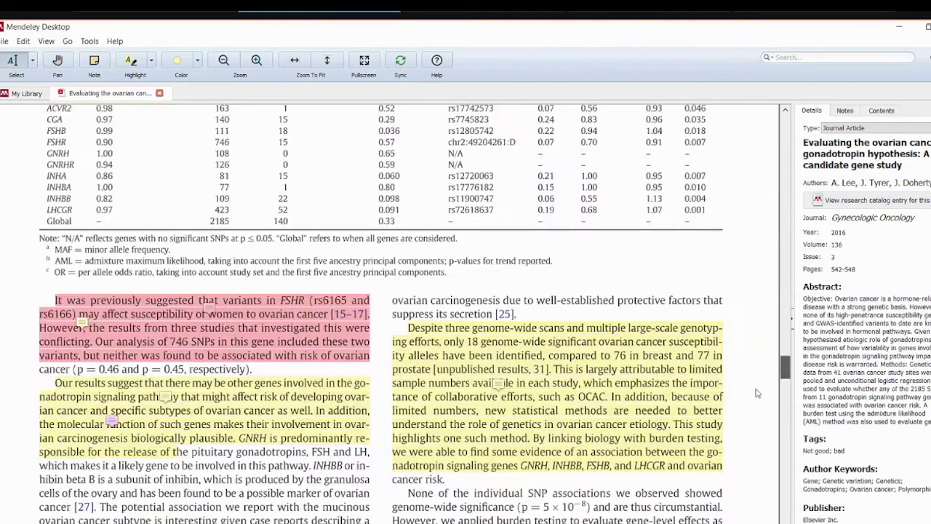
scroll(166, 231, down, 3)
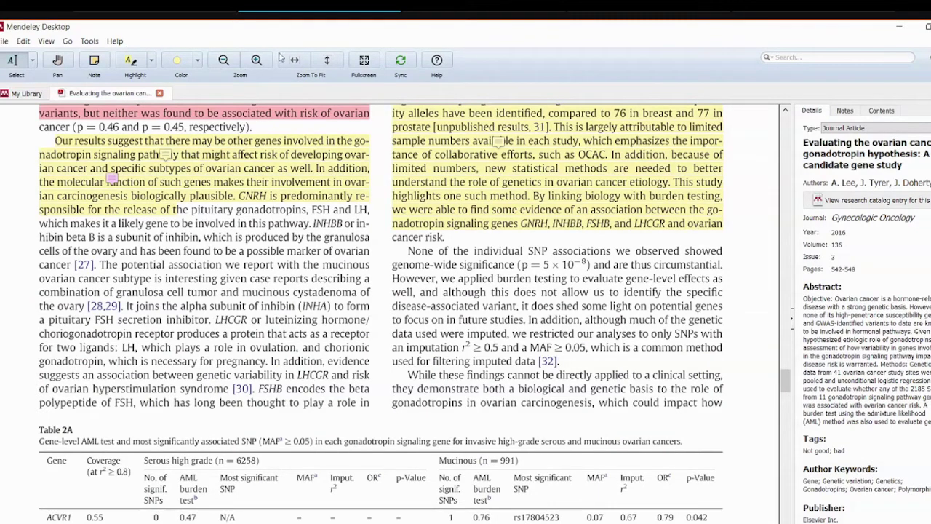
click(179, 60)
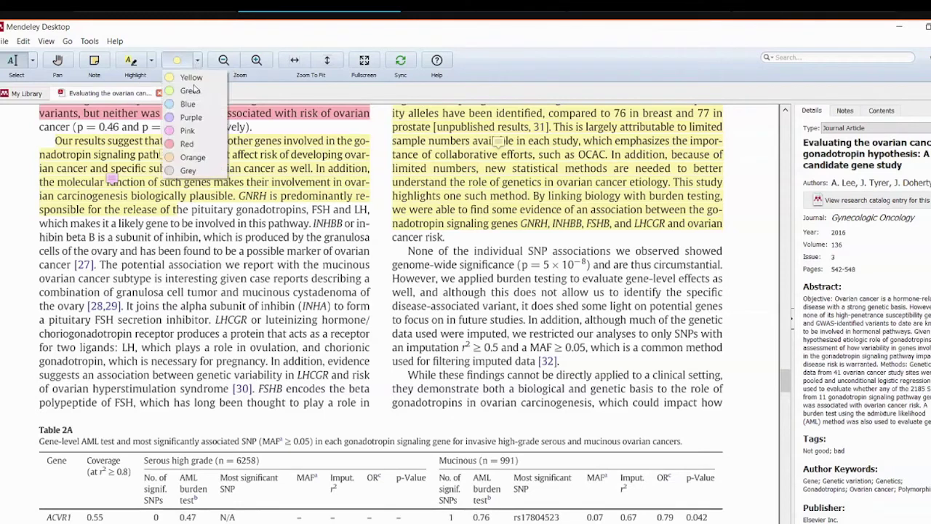
click(191, 117)
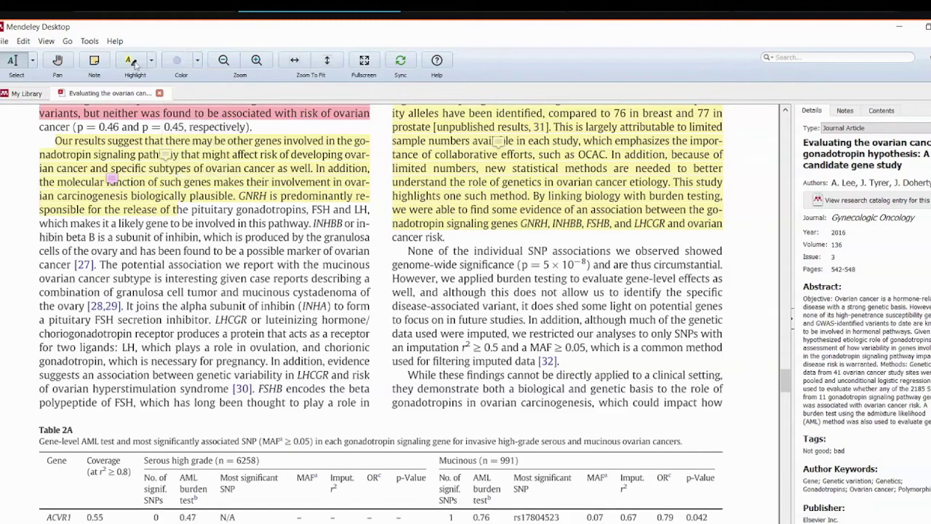
click(132, 62)
drag(64, 277, 184, 333)
drag(260, 360, 346, 380)
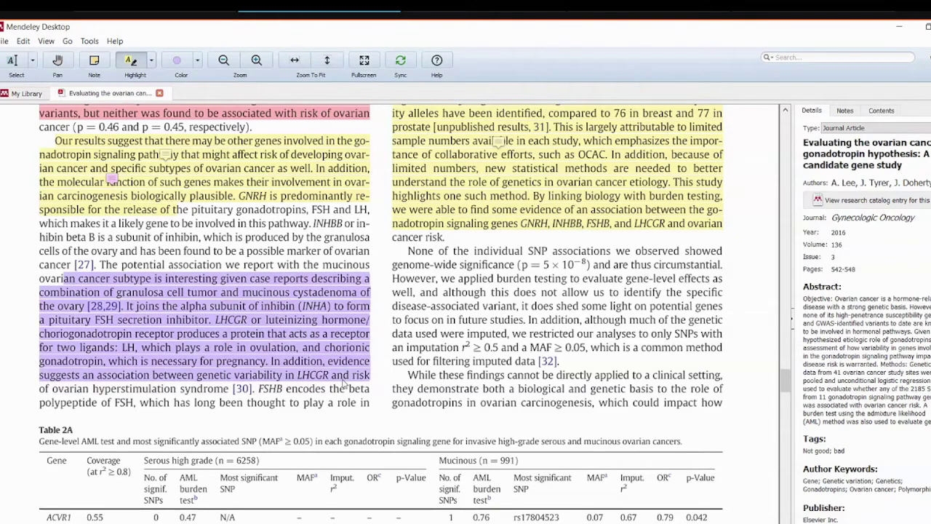
Step: Add a purple sticky note within the purple passage, addressed to a named doctor and reading "I need your help in understanding this"
click(94, 63)
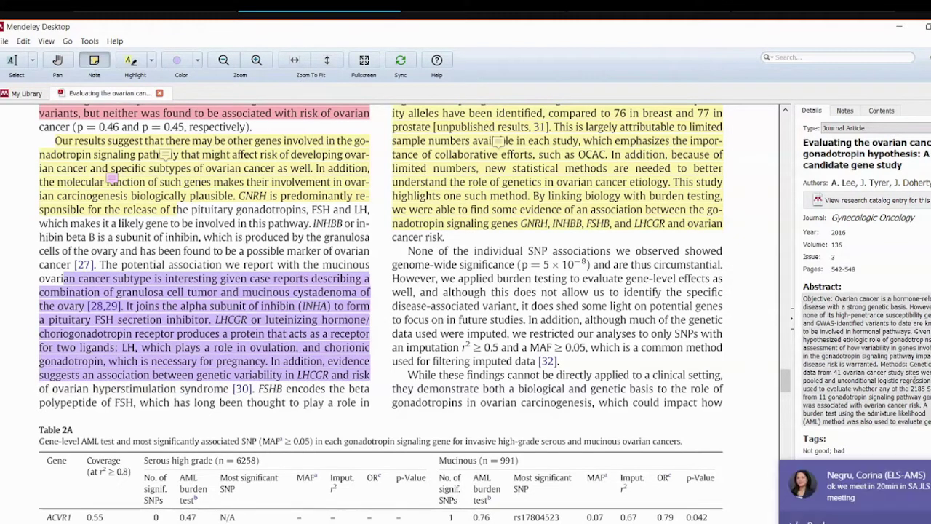
click(163, 308)
text(D)
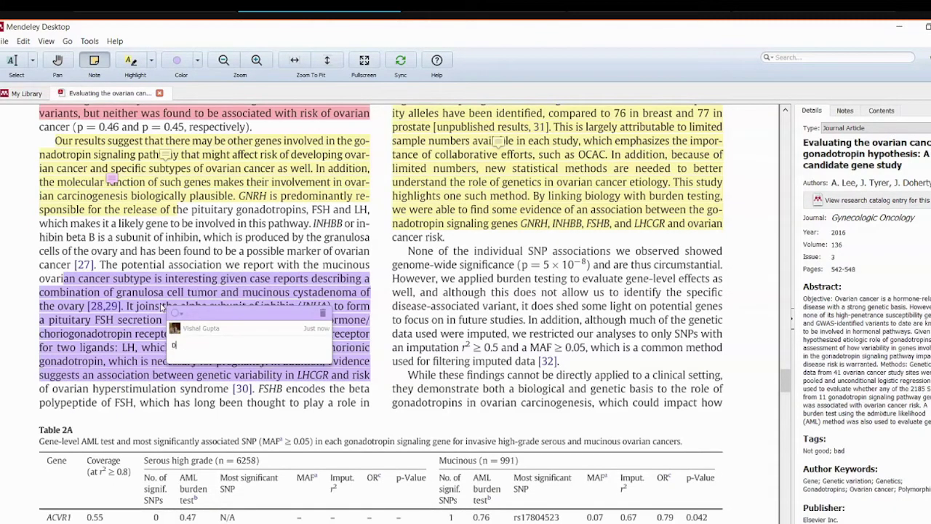
text(r. Ravi.. I need your help in understanding this)
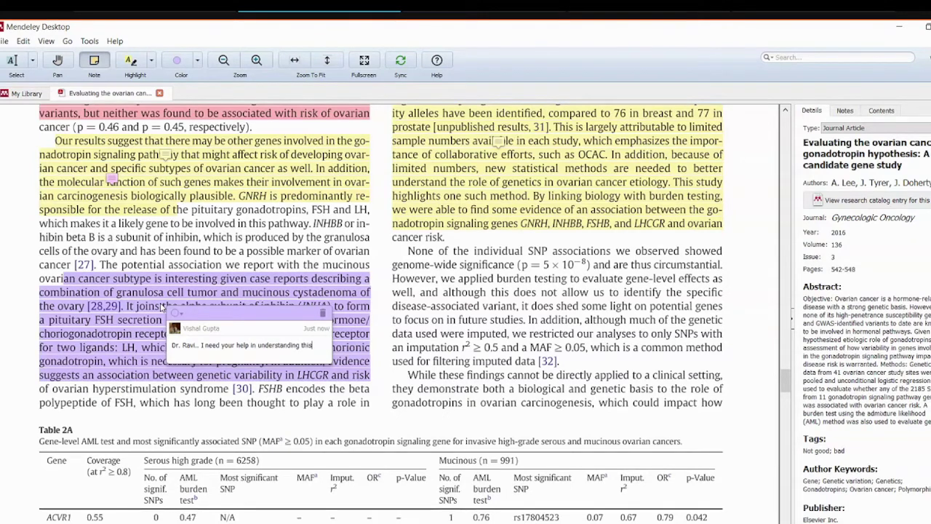
click(127, 316)
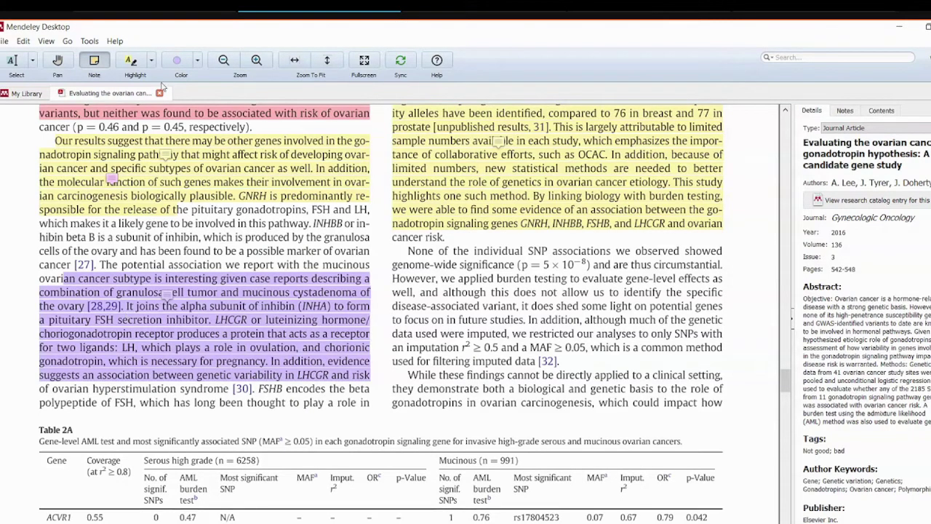
Step: Try to add "Evaluating the ovarian cancer gonadotropin hypothesis" from the library's cancer 2016 folder to the CC group
click(29, 93)
scroll(120, 298, down, 5)
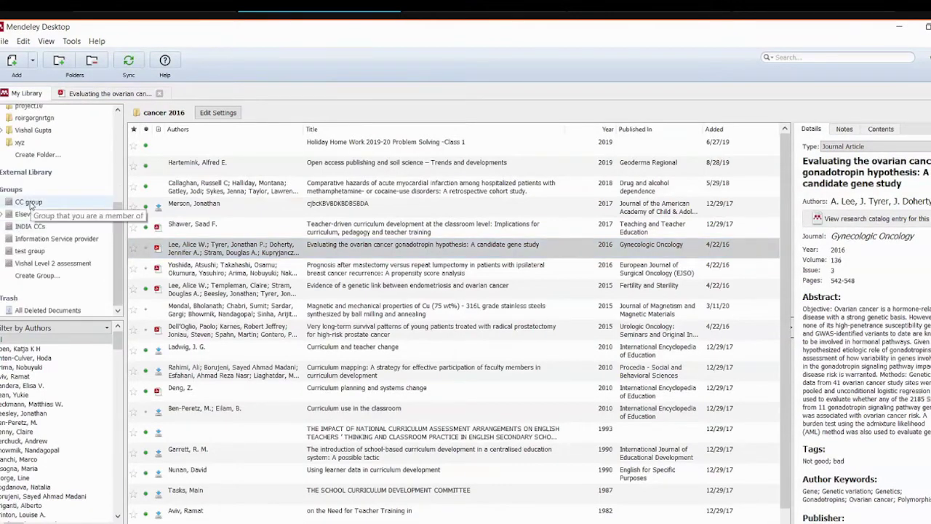
click(207, 250)
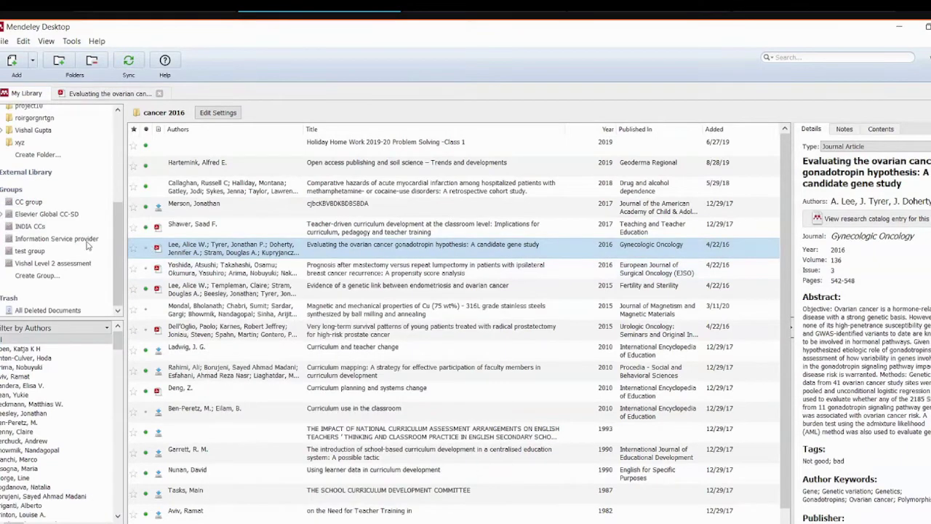
drag(87, 245, 30, 206)
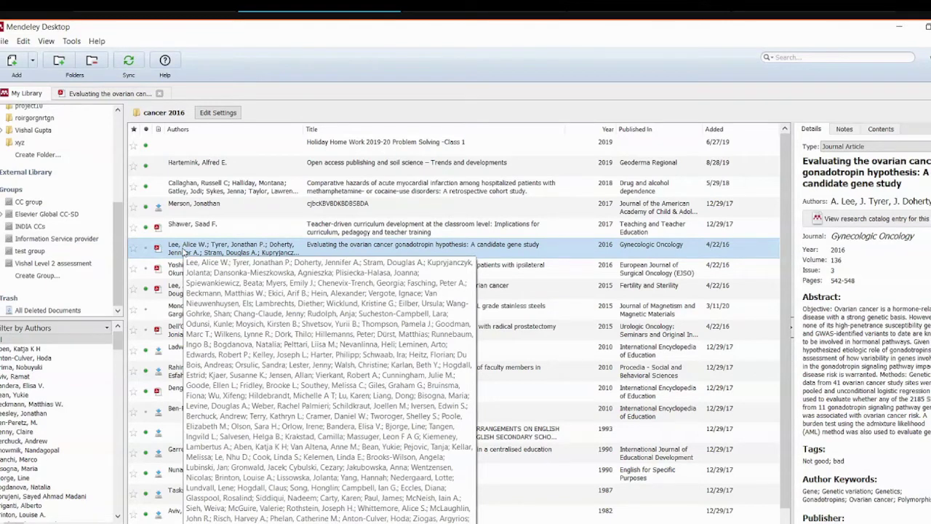
drag(183, 251, 54, 202)
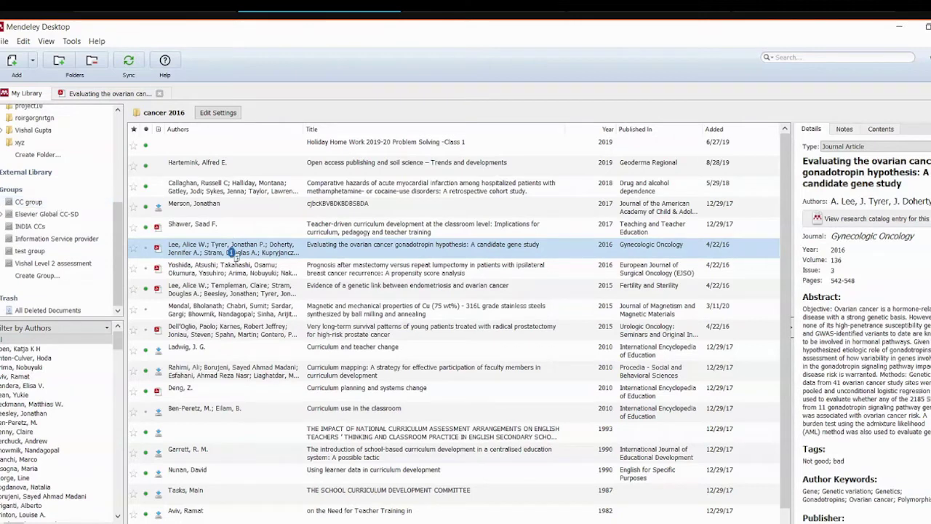
Step: Return to the PDF of "Evaluating the ovarian cancer gonadotropin hypothesis" and view its highlighted author list
click(218, 273)
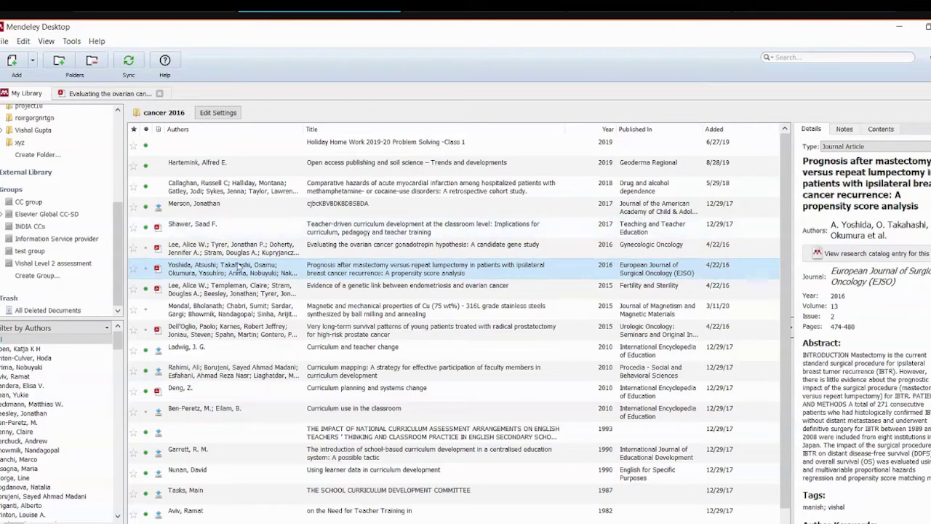
click(240, 251)
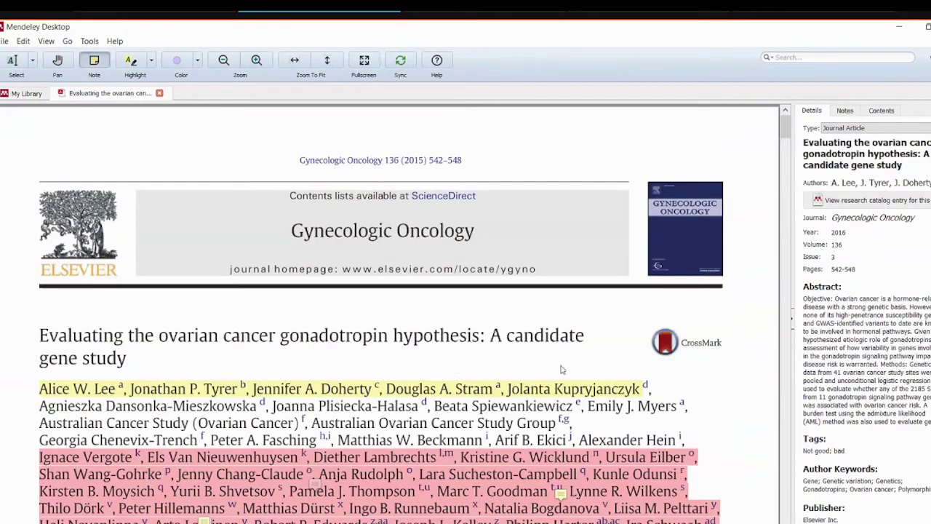
scroll(561, 369, down, 4)
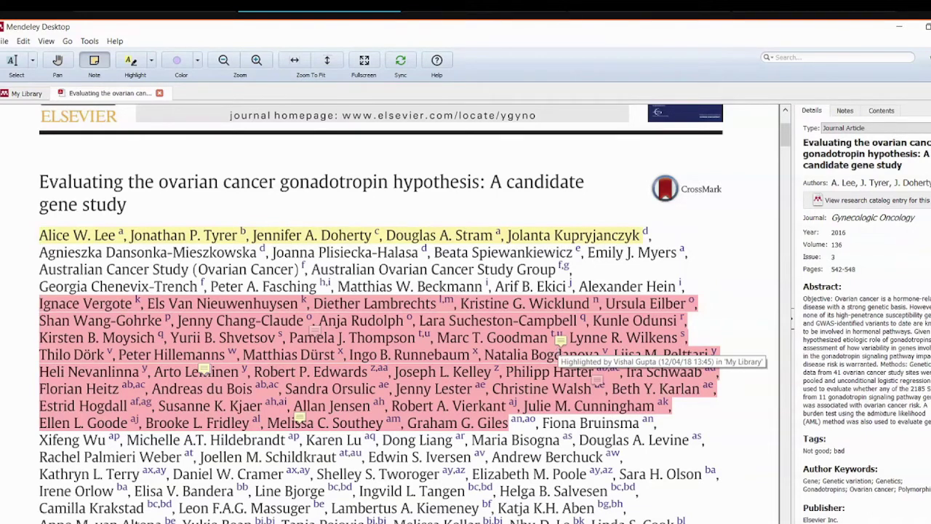
Step: Review the article's private annotations and open the last, purple one at its place in the text
click(846, 111)
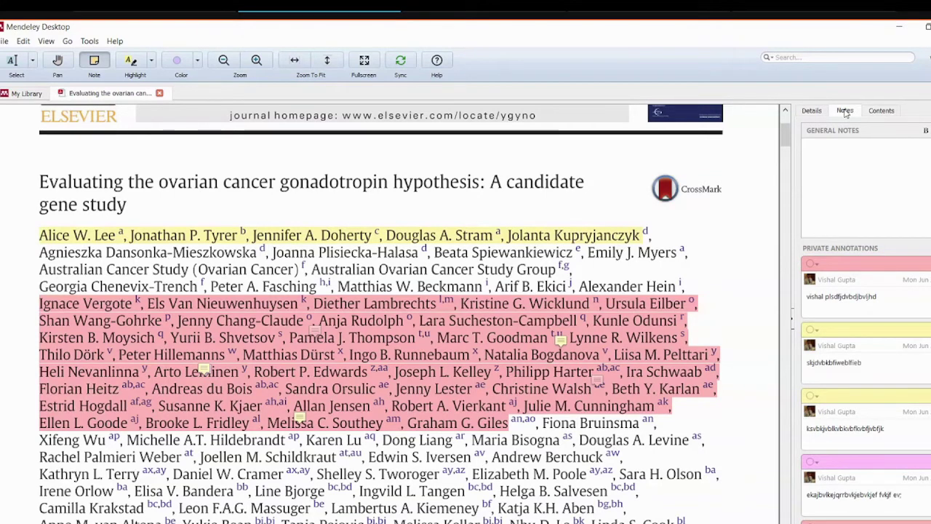
click(881, 111)
click(845, 111)
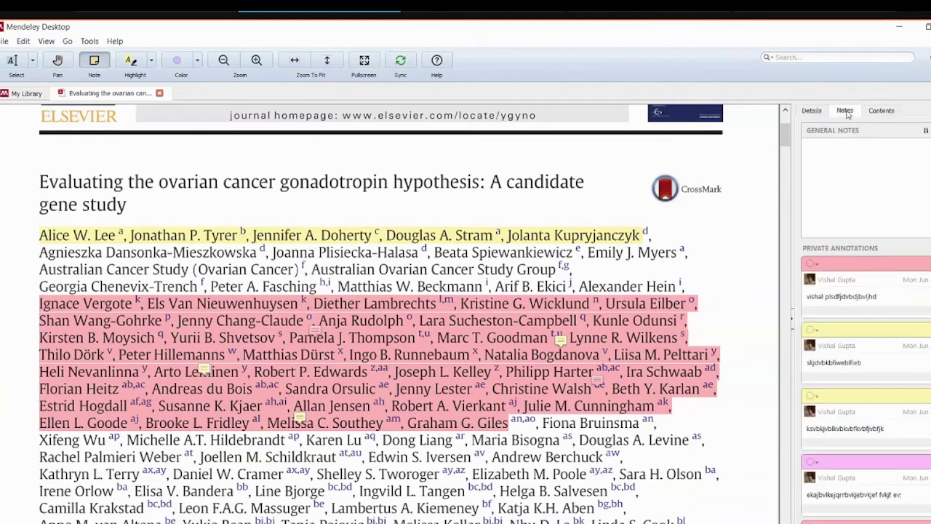
scroll(866, 320, down, 5)
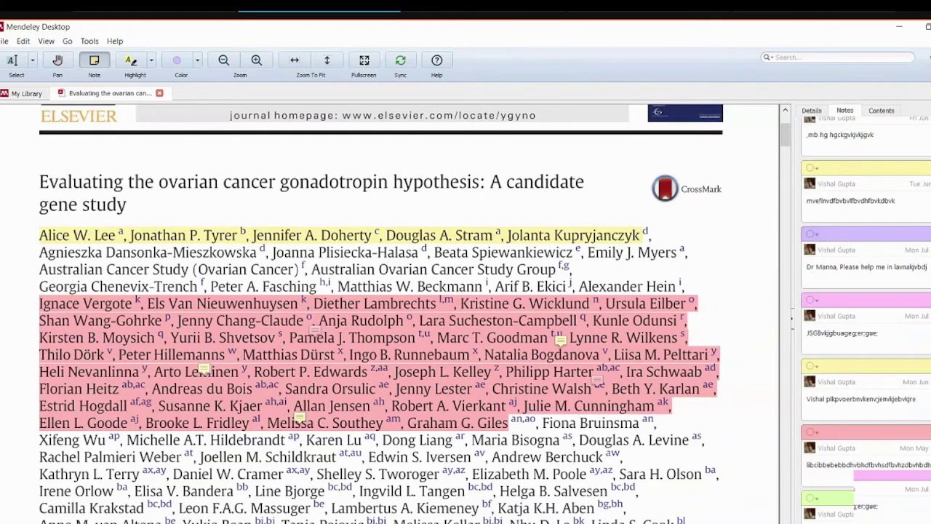
scroll(866, 320, down, 3)
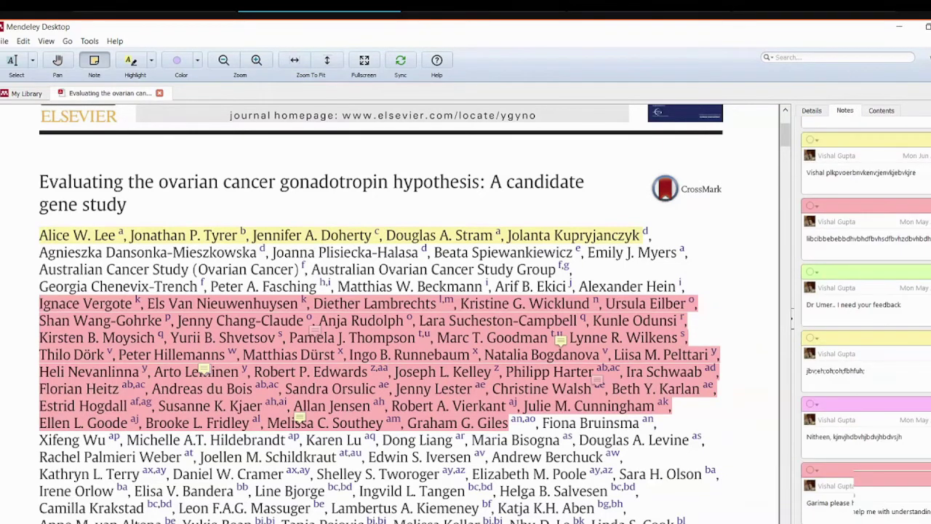
scroll(866, 320, down, 4)
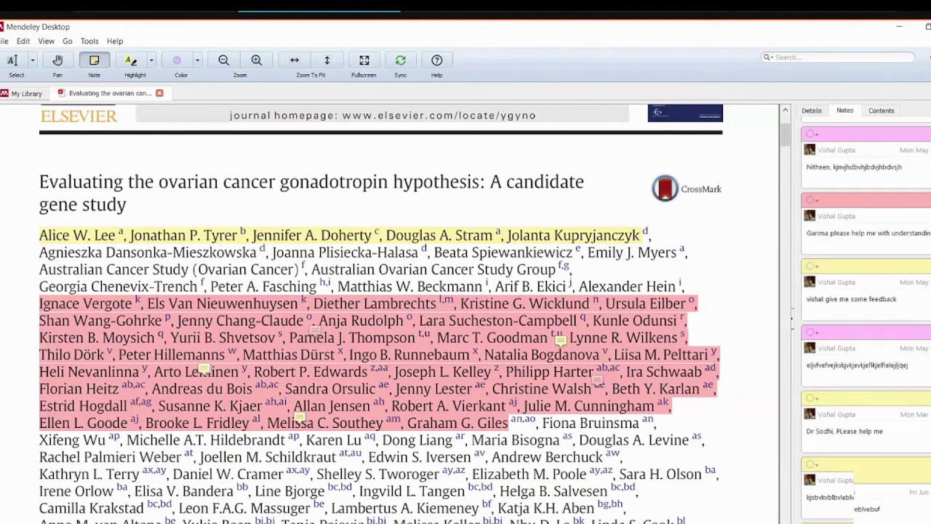
scroll(866, 320, down, 4)
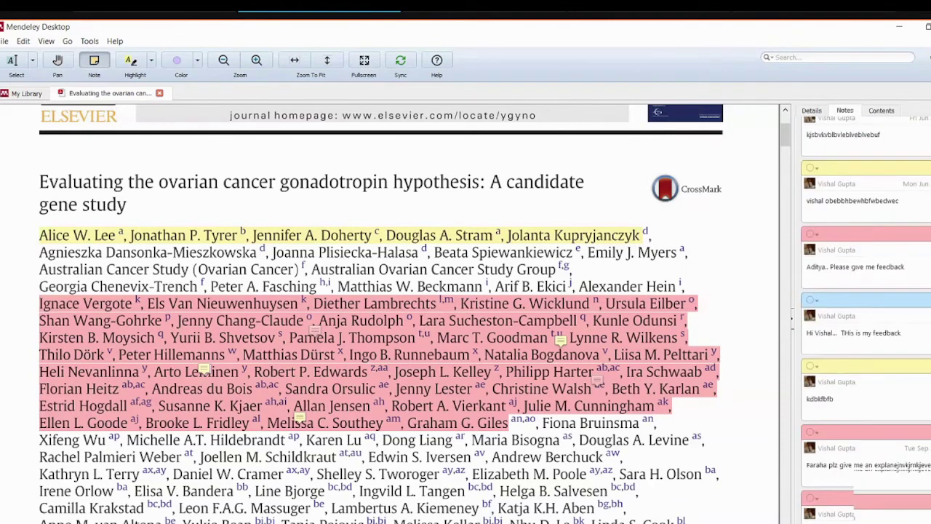
scroll(865, 471, down, 5)
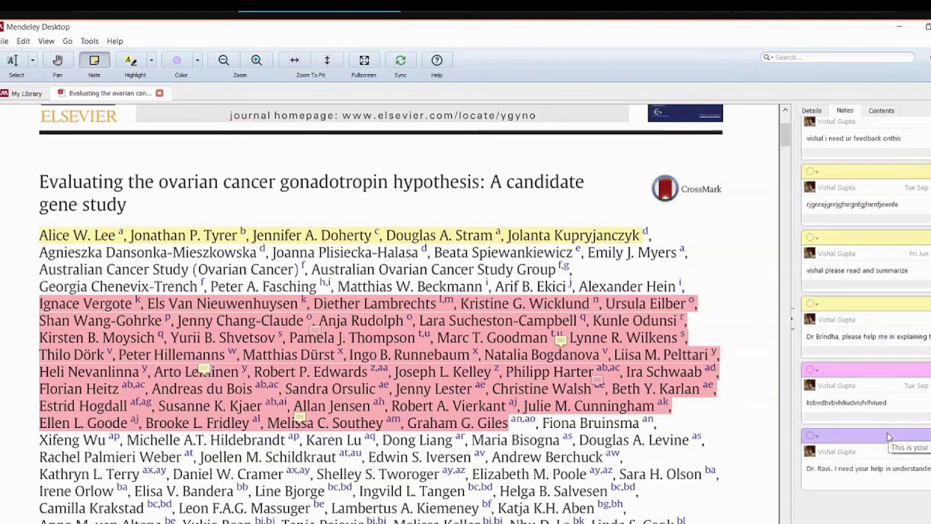
click(846, 443)
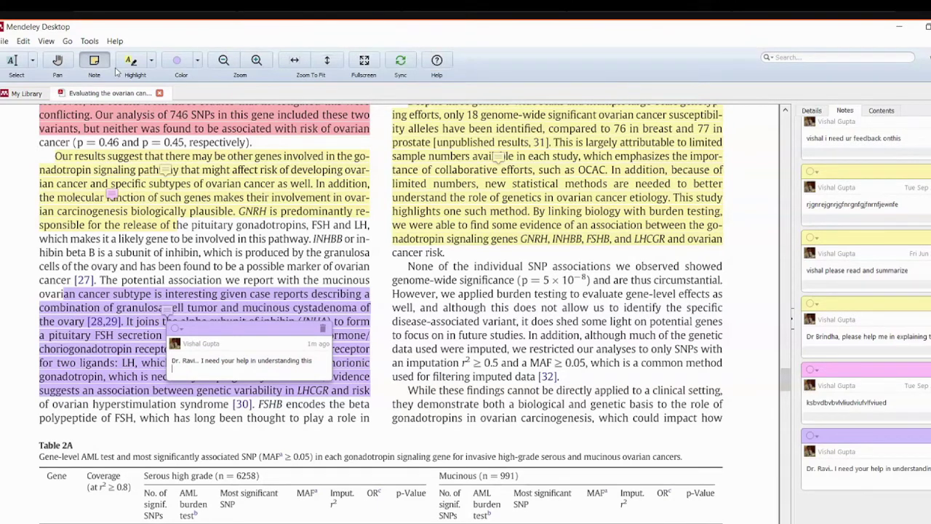
Step: Add a green sticky note within the purple passage, with filler text beginning "aksjvblvabaebvebvakjebv"
click(199, 61)
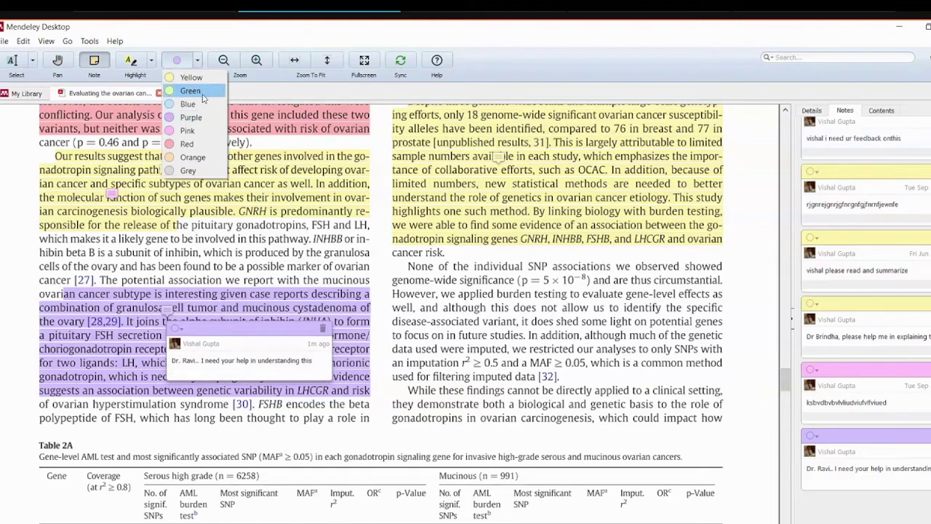
click(204, 90)
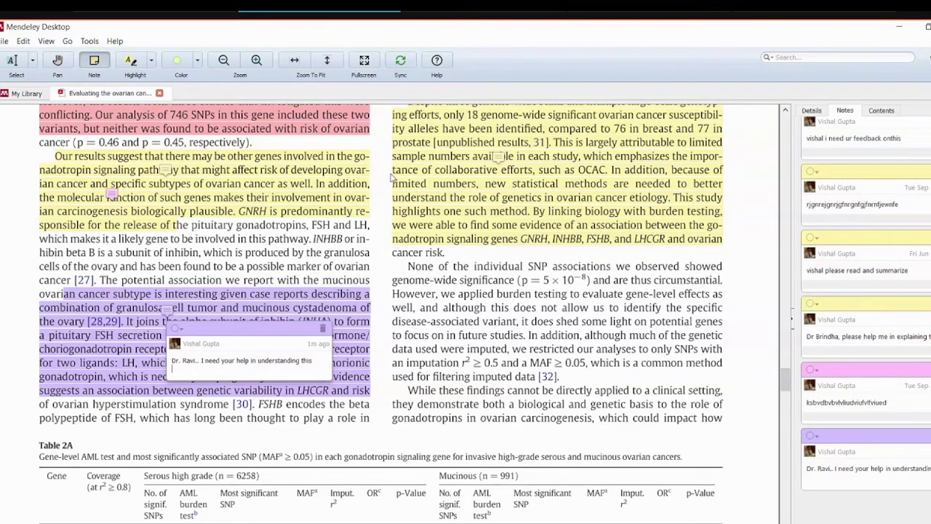
click(109, 343)
text(ok)
text(sjvblvabaebvebvakjebvbelvbelvblfkjbvjkflvkjflve)
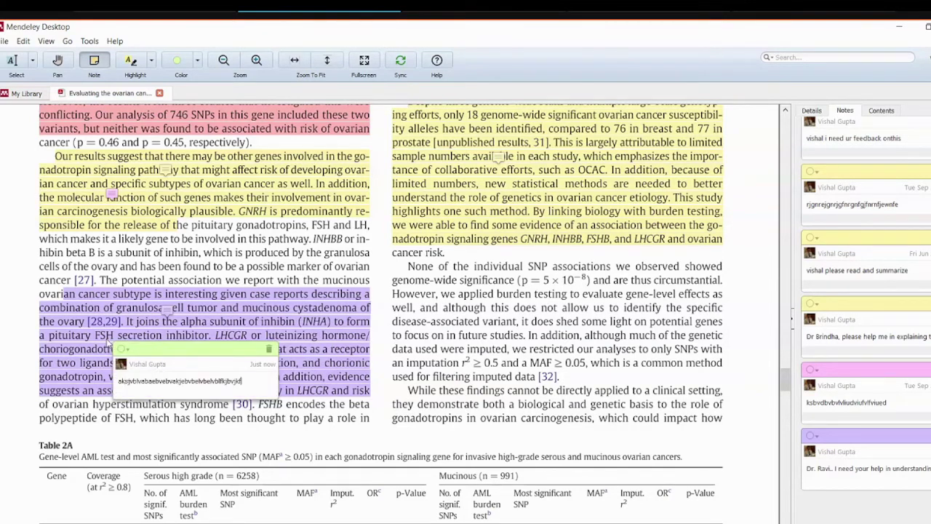
click(280, 438)
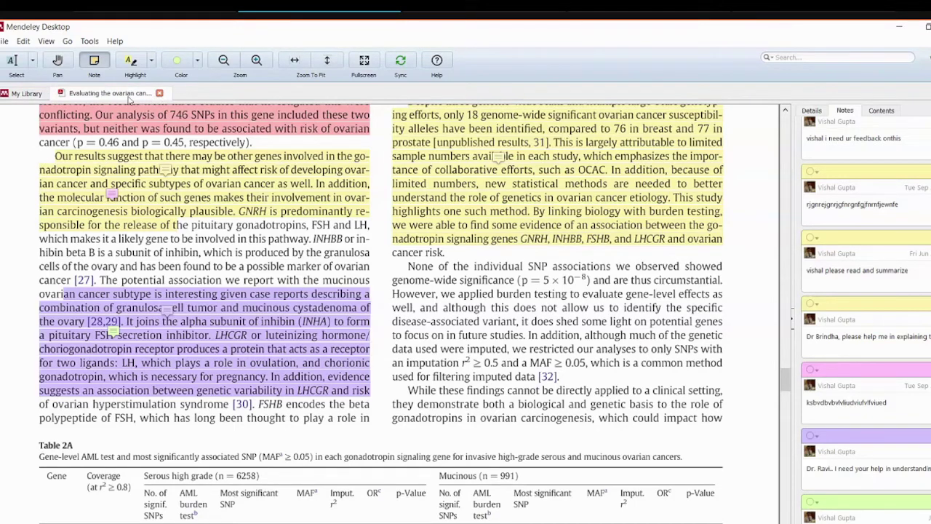
Step: Close the article's PDF and return to the beginning of the library's folder list
click(159, 93)
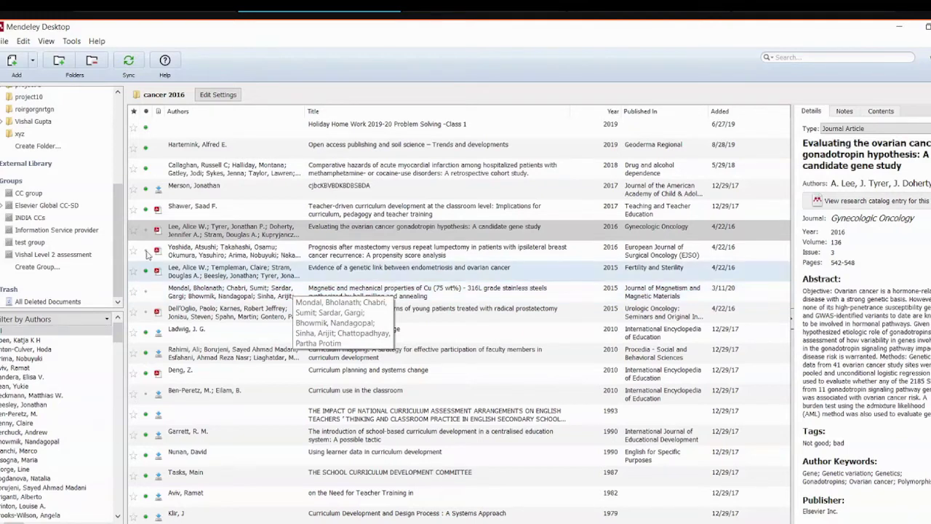
scroll(121, 169, up, 4)
scroll(122, 164, up, 1)
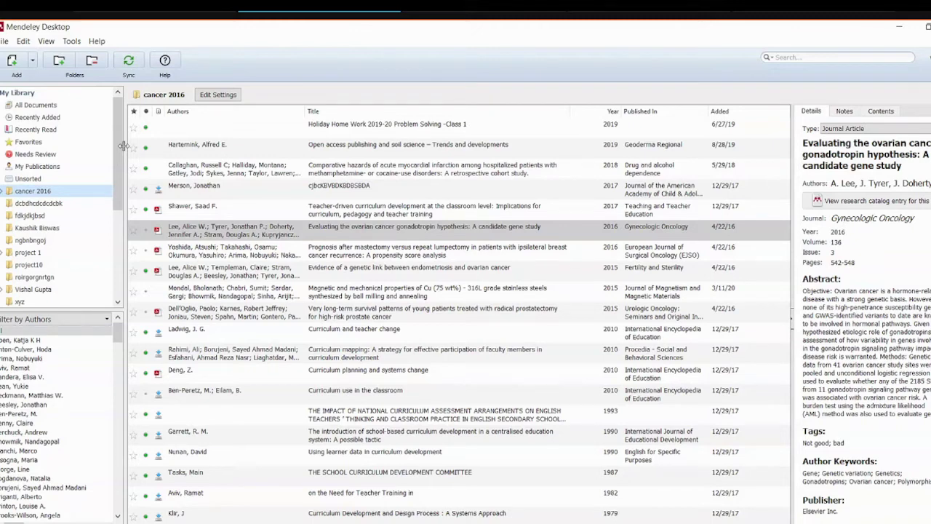
click(71, 42)
key(Right)
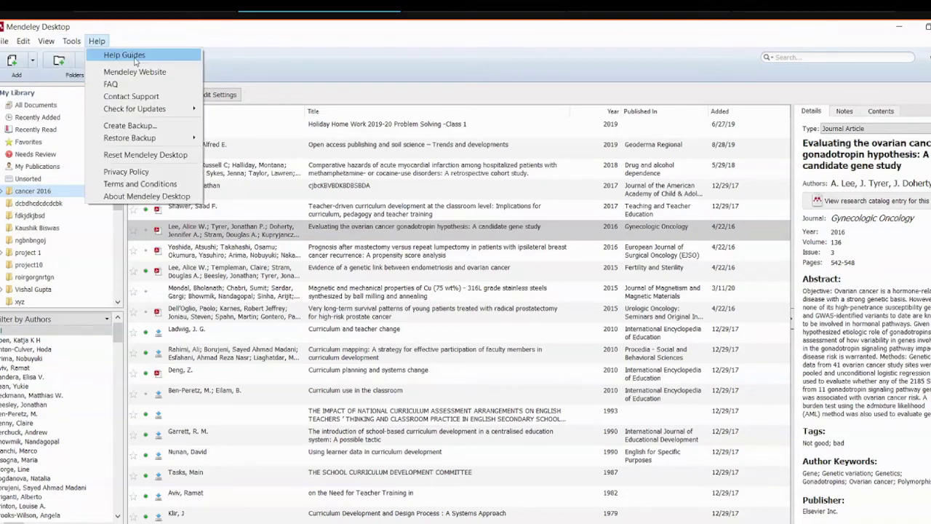
mouse_move(69, 43)
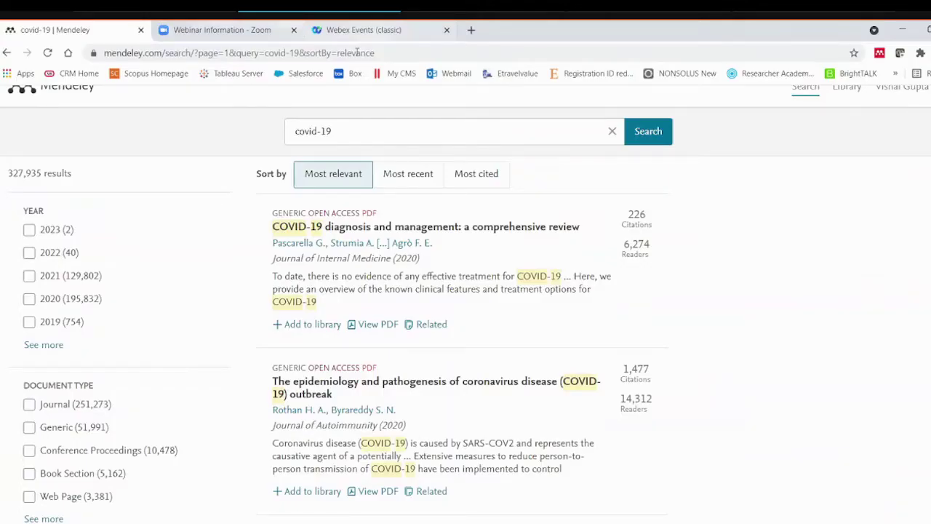
Step: Go to sciencedirect.com and search for articles with the keyword "cancer"
click(358, 55)
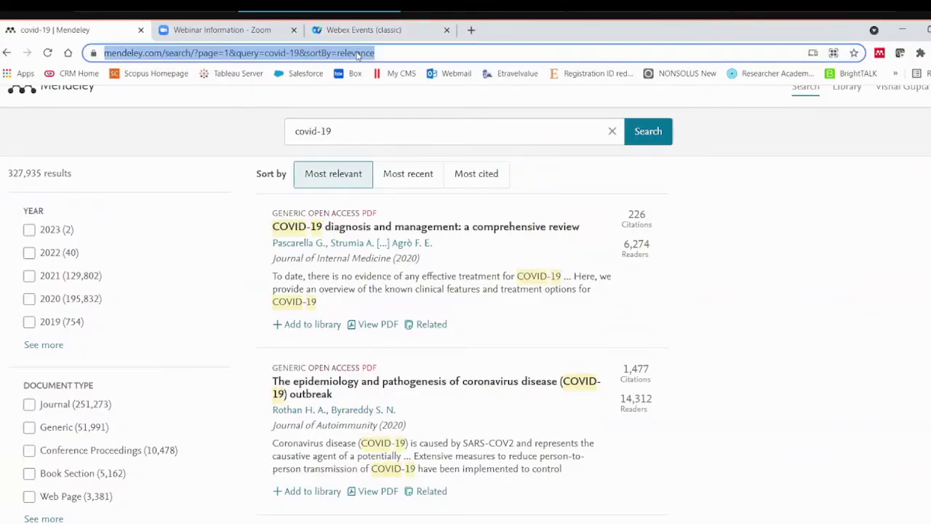
text(science)
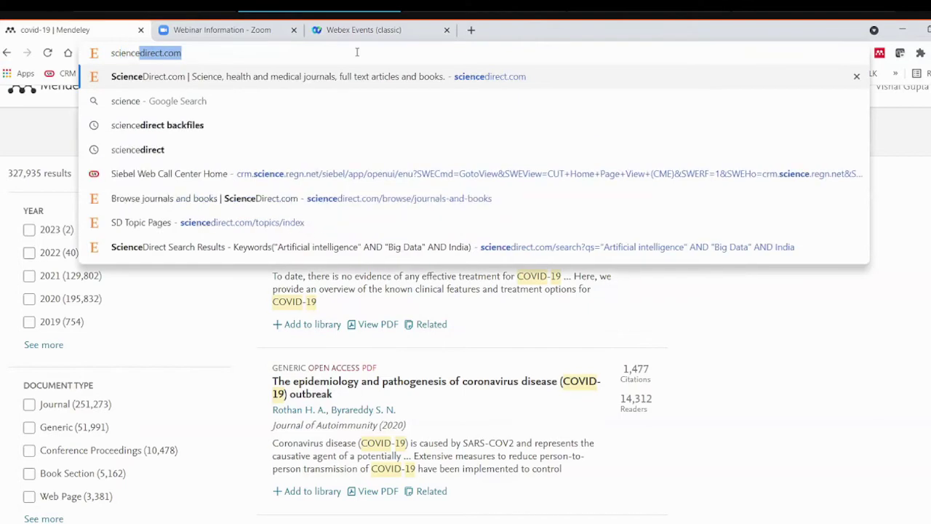
key(Return)
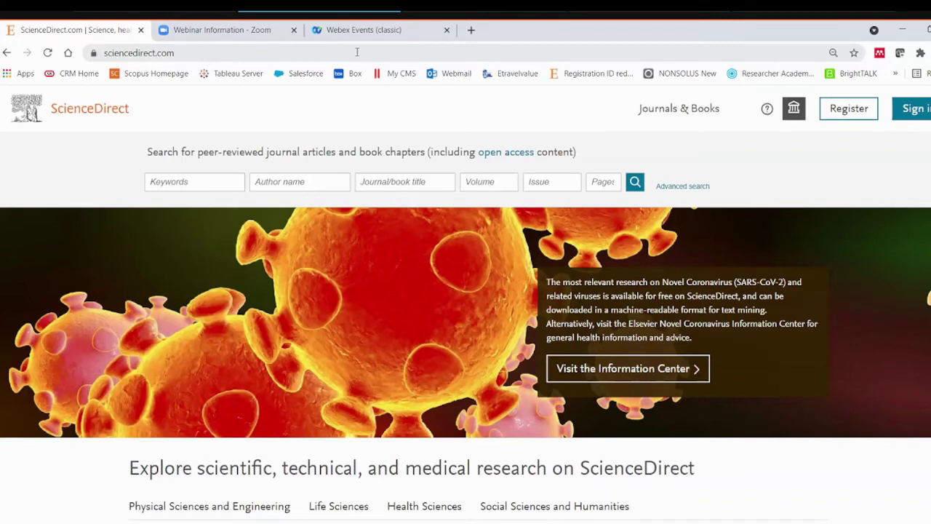
click(206, 182)
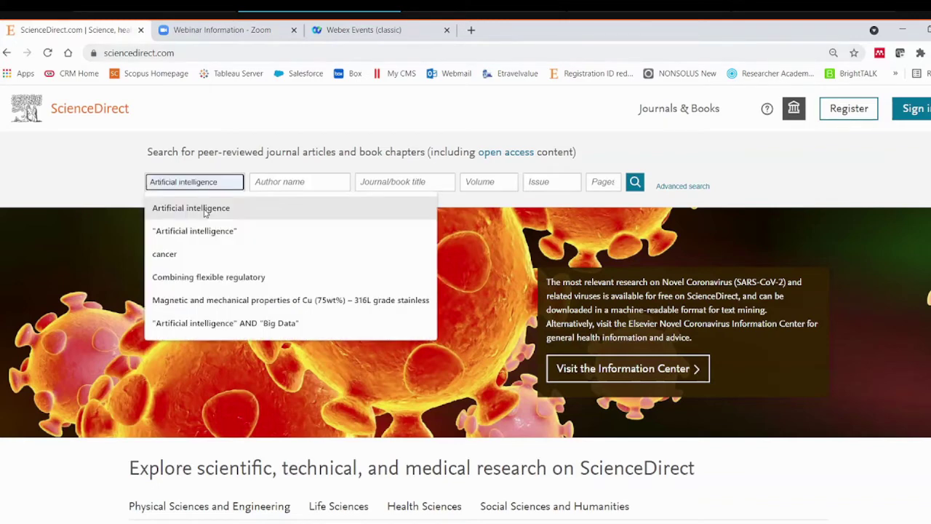
click(203, 264)
click(636, 182)
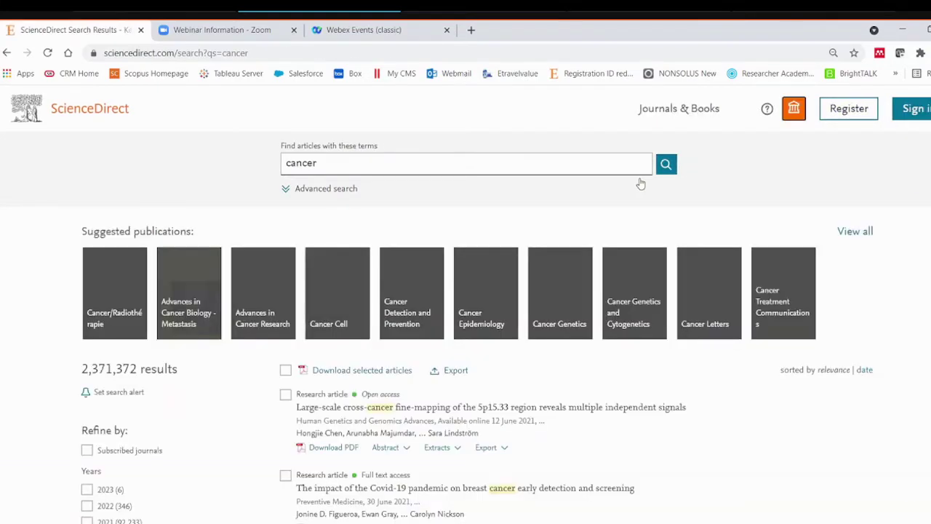
Step: Expand the list of publication years and limit the cancer results to 2002
scroll(212, 422, down, 3)
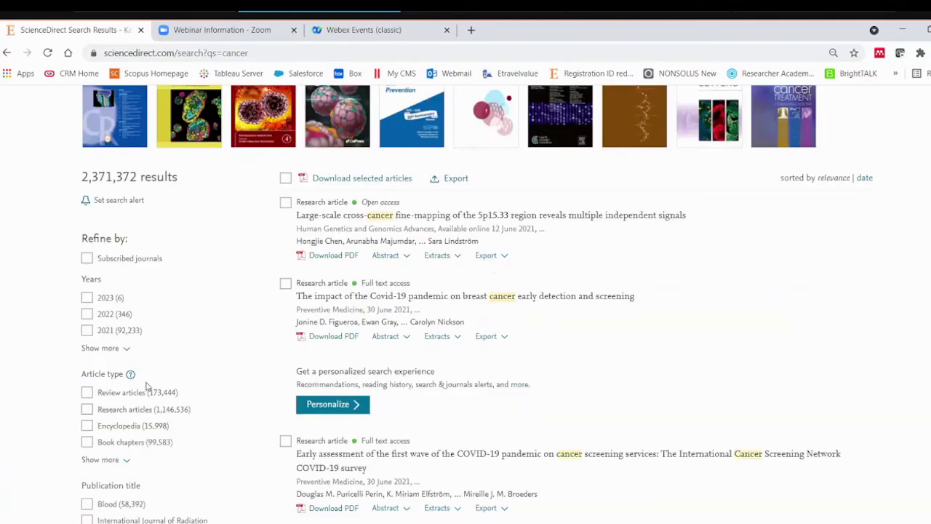
click(106, 348)
scroll(134, 355, down, 3)
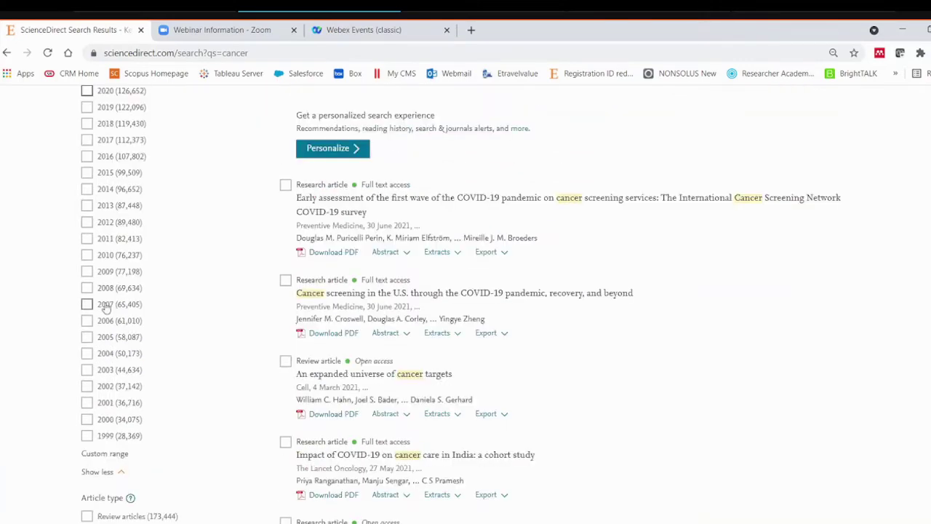
scroll(106, 309, down, 3)
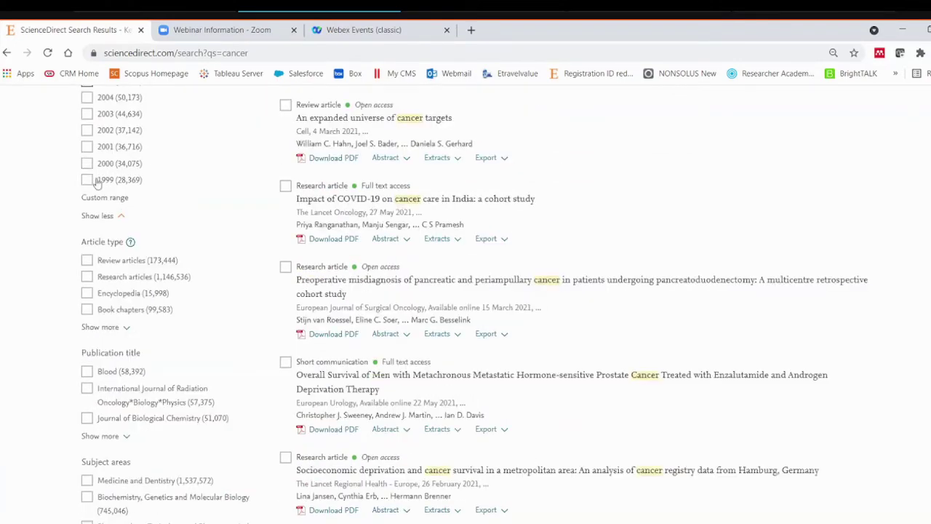
click(87, 130)
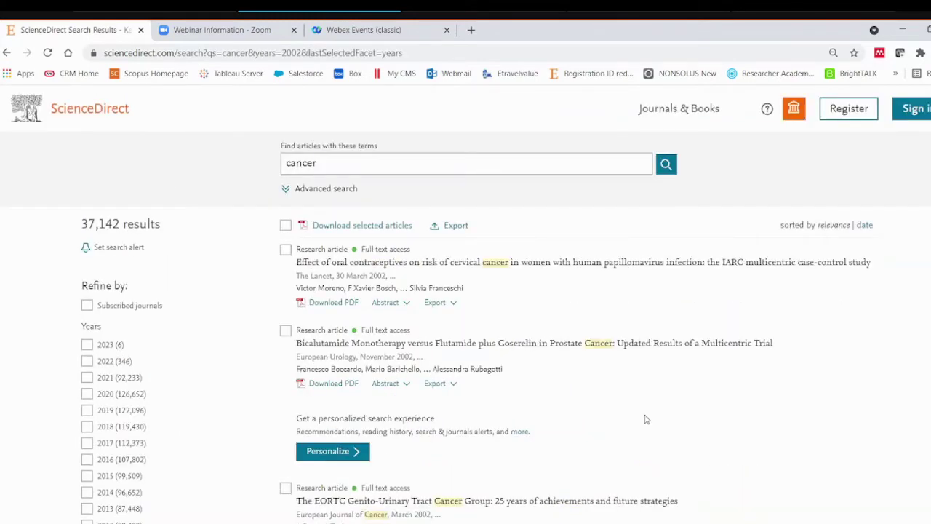
scroll(476, 366, down, 3)
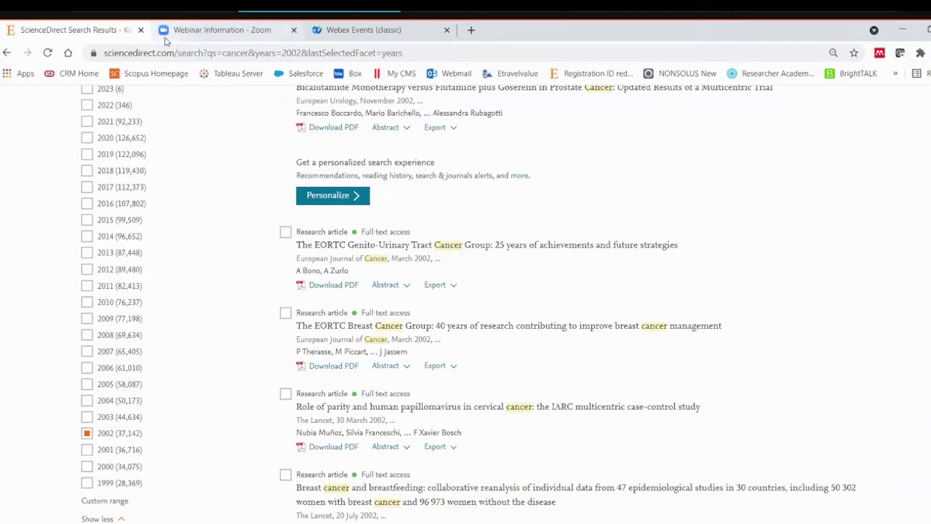
Step: Detect the page's references with the Mendeley importer and select the EORTC Breast Cancer Group and EORTC Genito-Urinary Tract Cancer Group articles
click(879, 55)
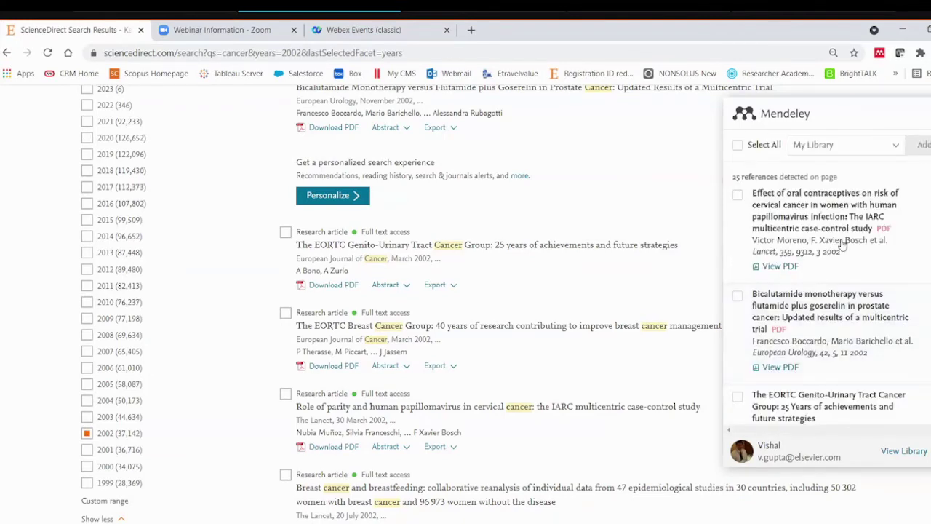
scroll(363, 304, up, 3)
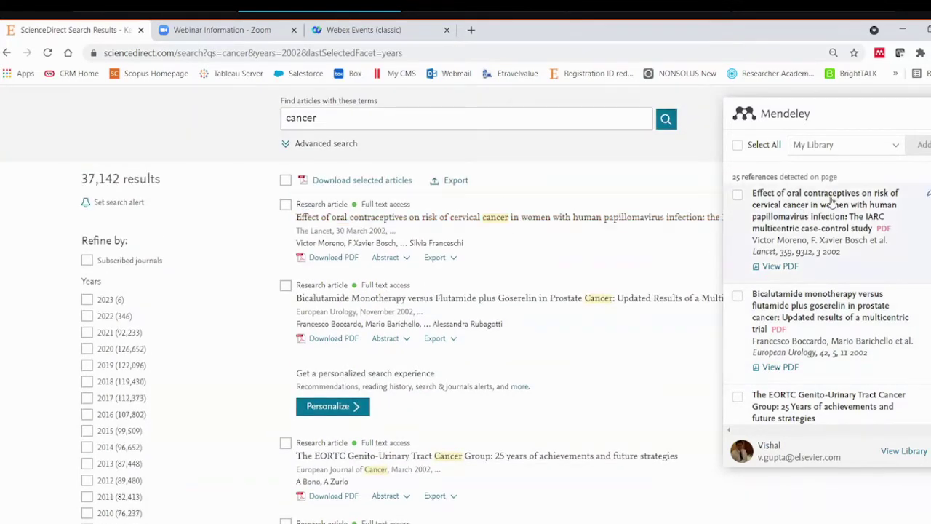
scroll(811, 211, down, 4)
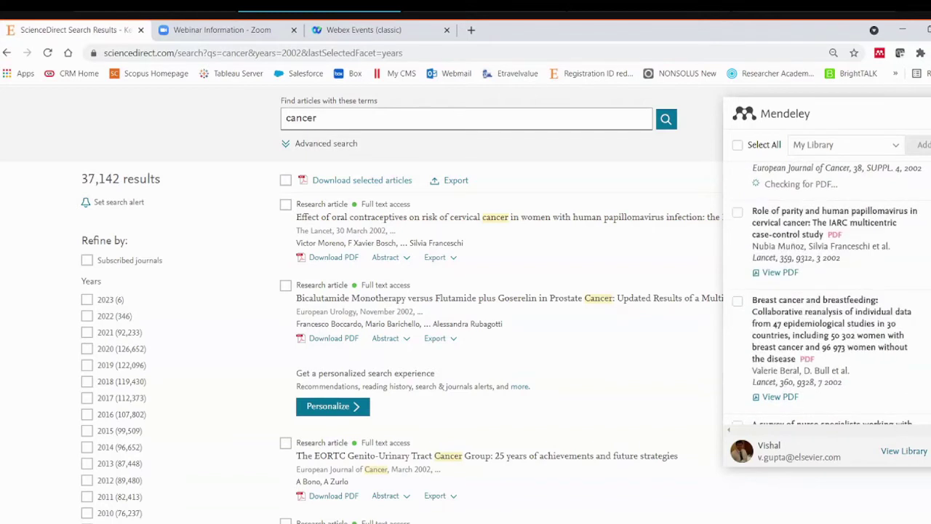
scroll(811, 211, up, 1)
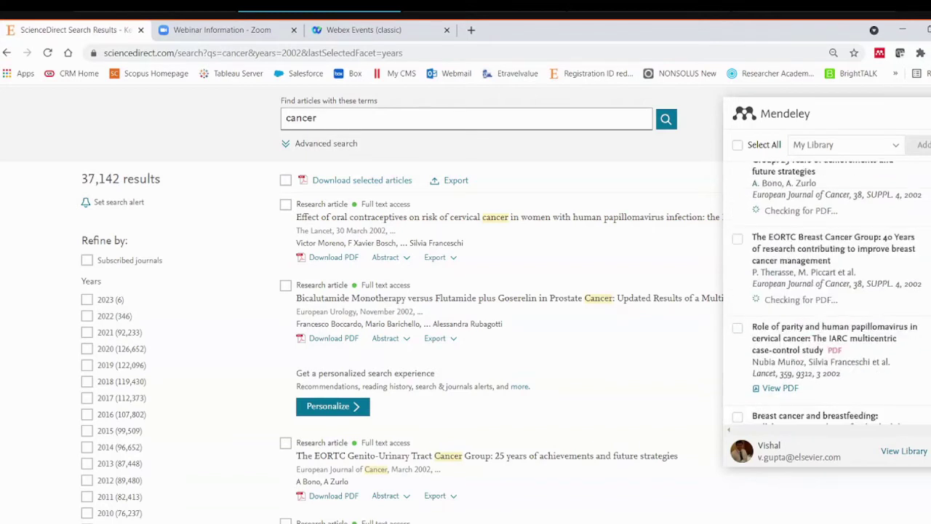
click(738, 238)
scroll(822, 291, up, 2)
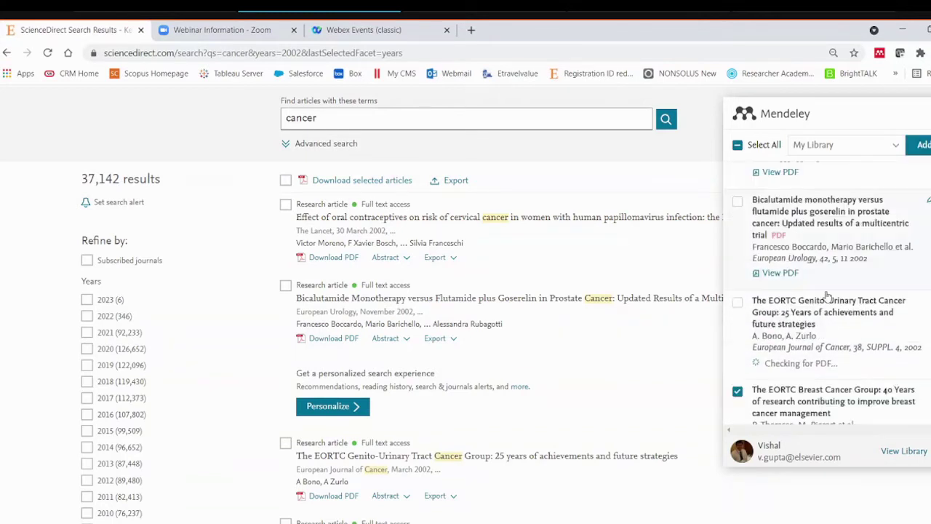
click(738, 302)
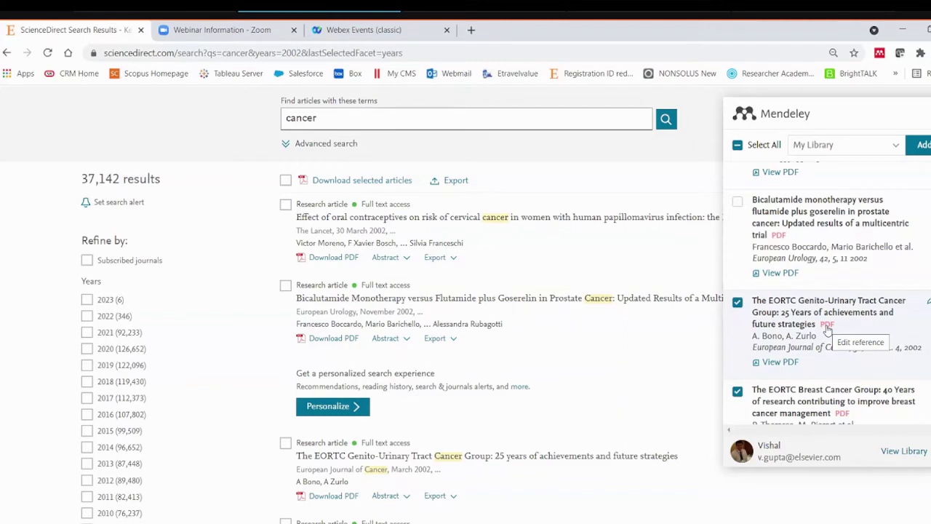
Step: Look through the rest of the detected references and add the two selected EORTC articles to My Library
scroll(827, 329, down, 8)
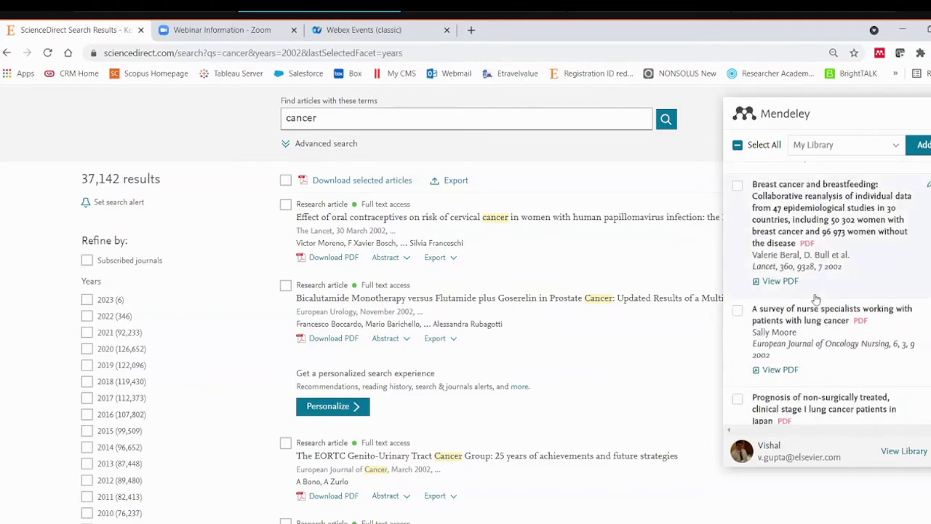
scroll(832, 310, down, 2)
scroll(832, 310, up, 3)
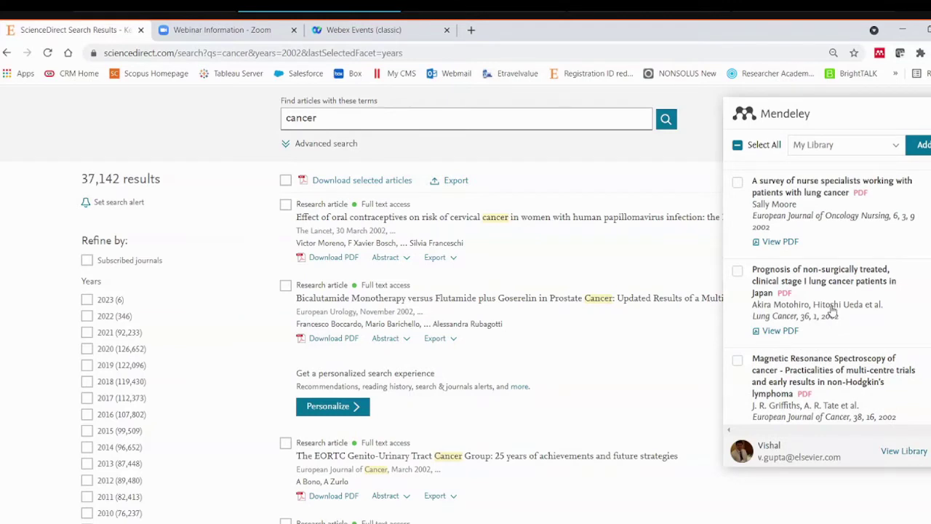
scroll(832, 311, down, 1)
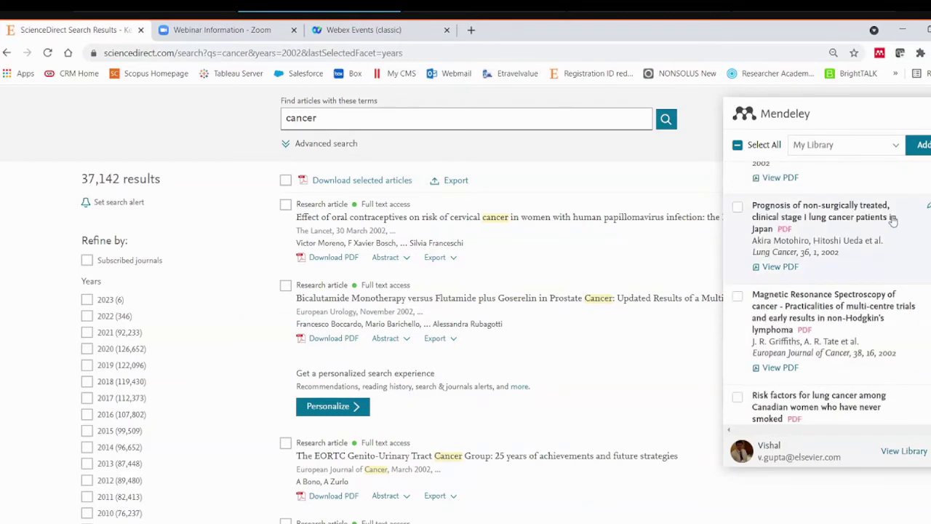
scroll(762, 361, down, 5)
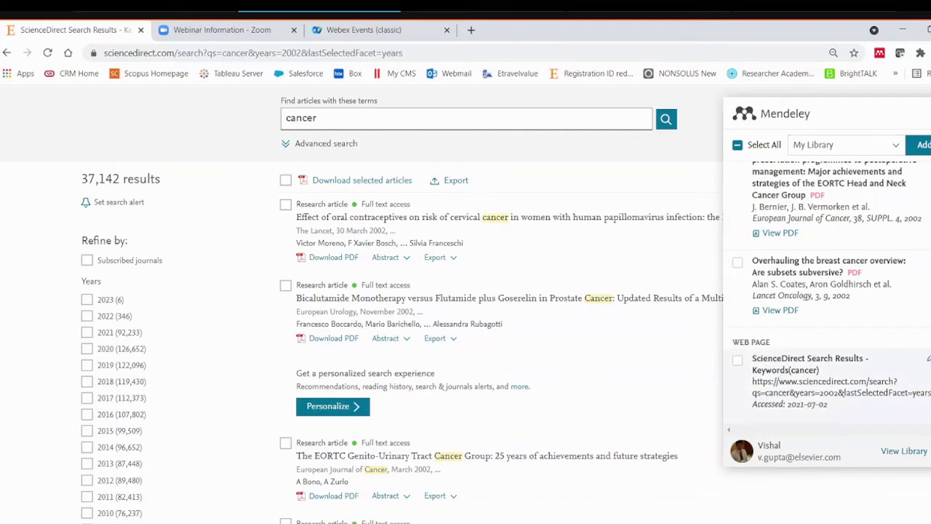
scroll(874, 229, up, 10)
scroll(874, 230, down, 3)
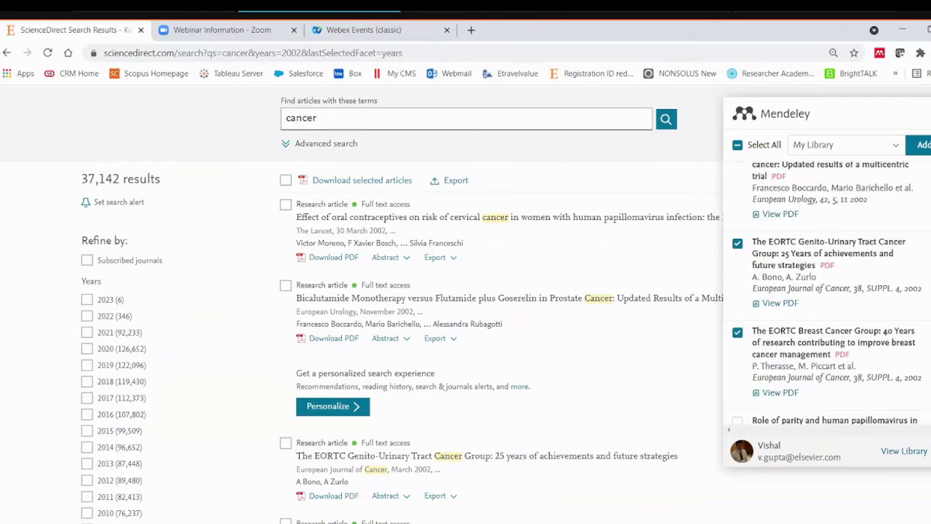
click(915, 145)
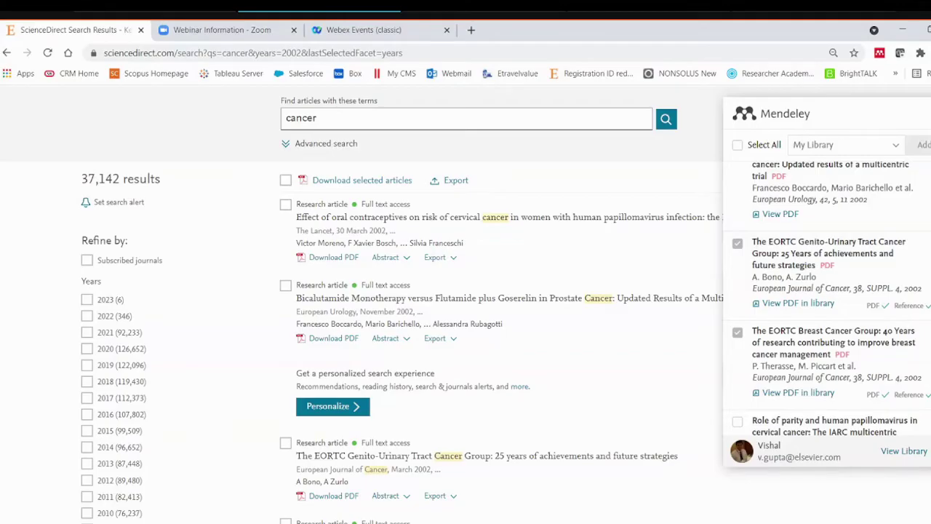
Step: Switch to Mendeley Desktop, synchronize the library and show the recently added documents
key(alt+Tab)
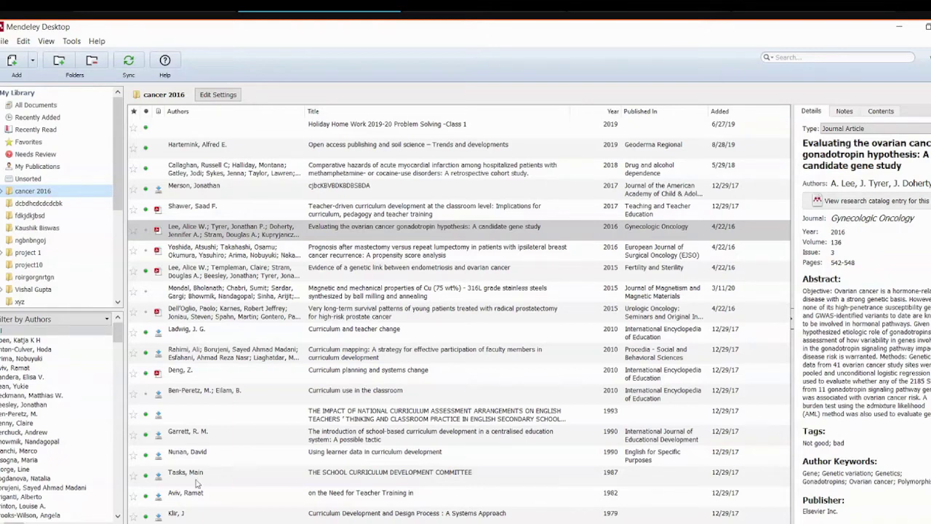
click(129, 62)
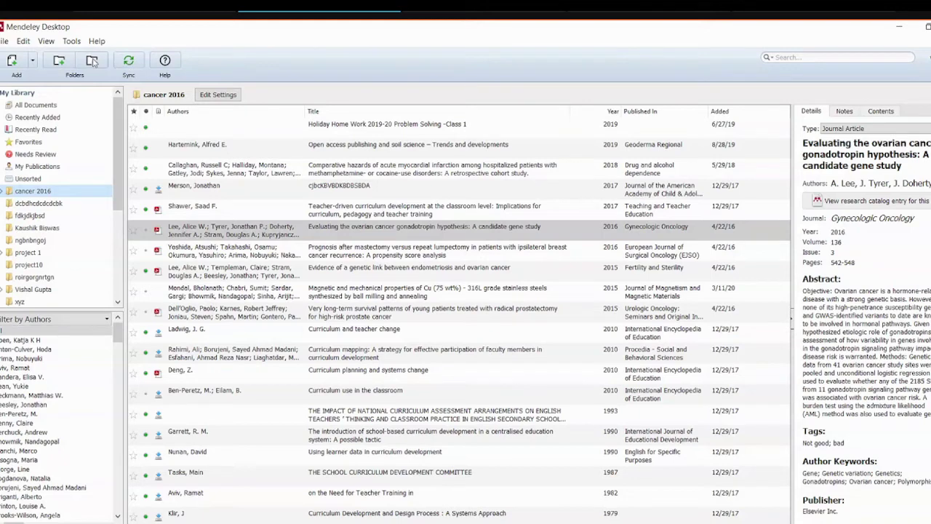
click(42, 118)
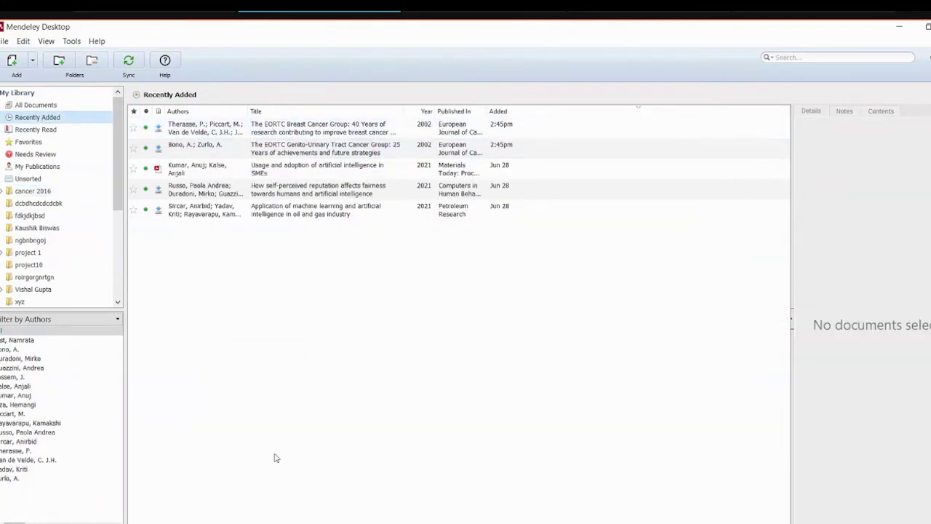
Step: Revisit the ScienceDirect import list, return to Mendeley Desktop, and open and skim the PDF of the EORTC Genito-Urinary Tract Cancer Group entry
key(alt+Tab)
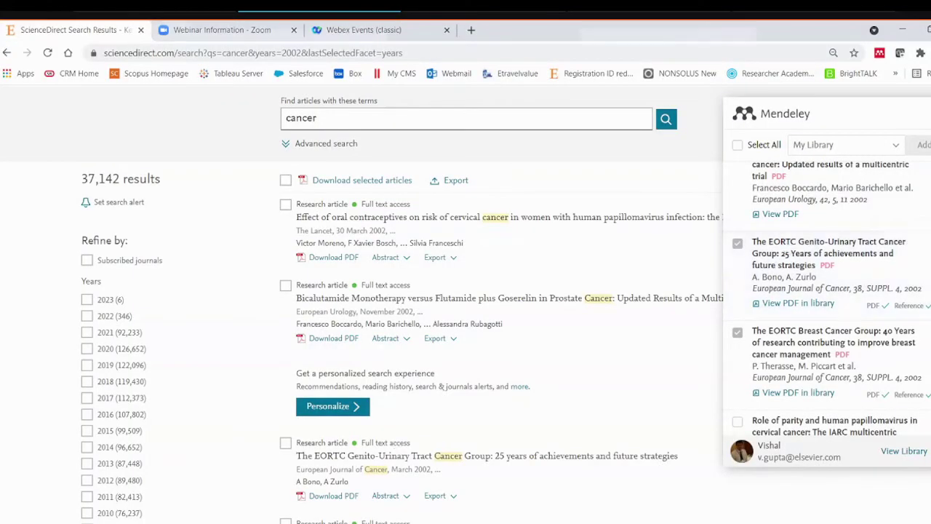
key(alt+Tab)
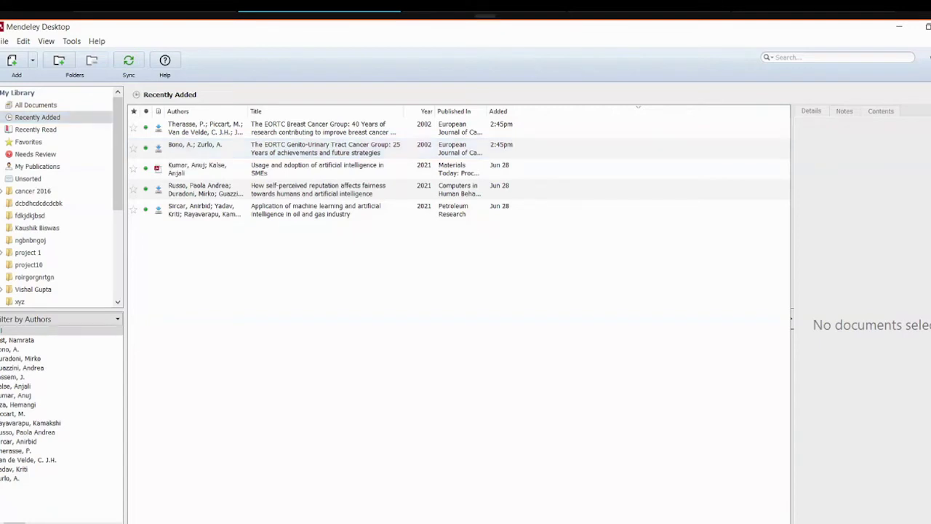
double_click(325, 148)
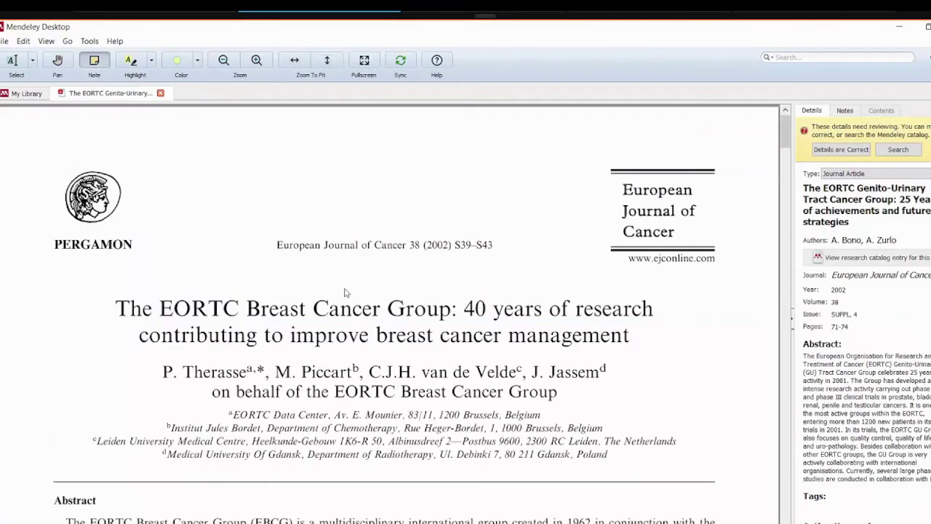
scroll(345, 292, down, 3)
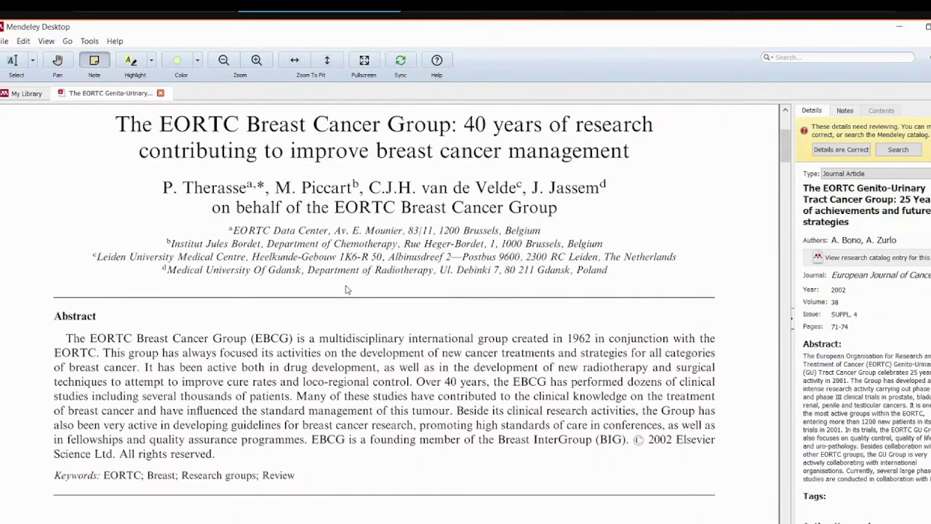
scroll(347, 287, down, 8)
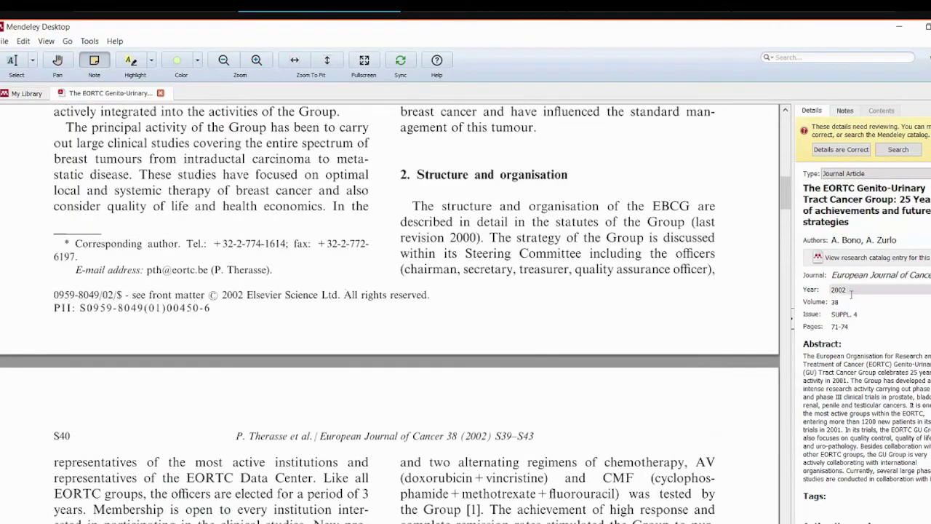
Step: Review the EORTC Genito-Urinary Tract Cancer Group entry's details down to its catalog IDs, and open its volume and journal fields for editing
scroll(854, 267, down, 8)
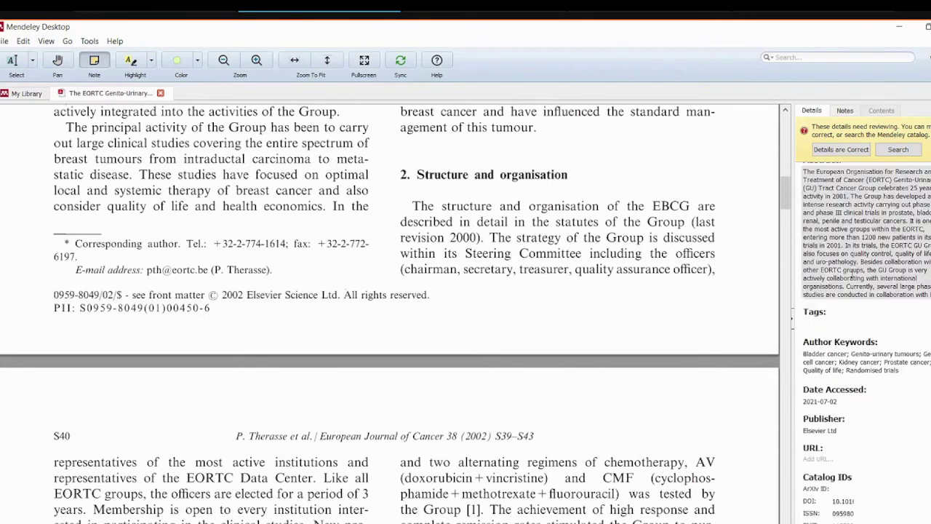
scroll(853, 273, up, 8)
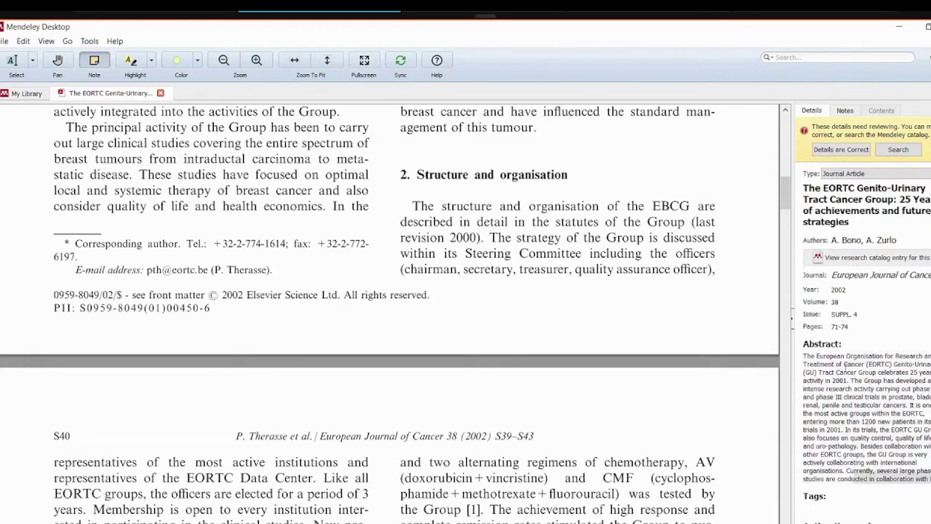
scroll(853, 350, down, 5)
scroll(853, 349, down, 2)
scroll(853, 350, up, 7)
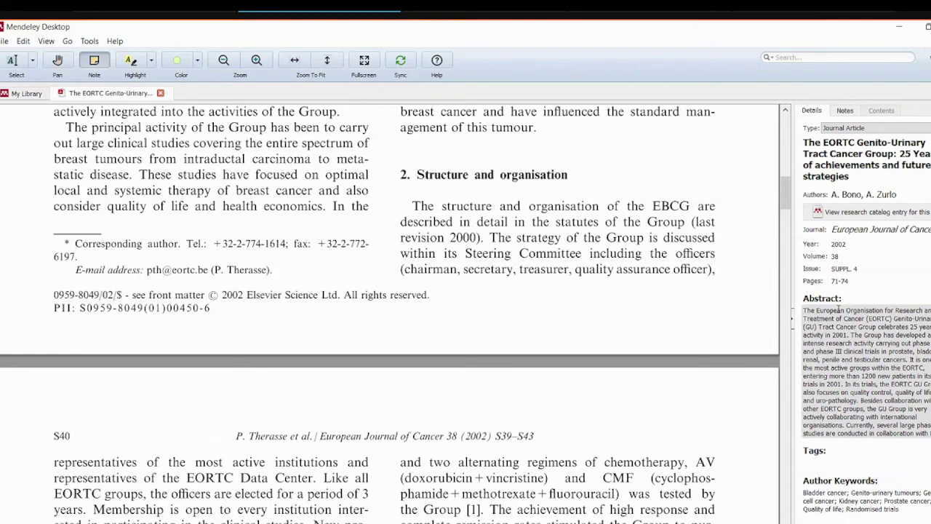
click(833, 256)
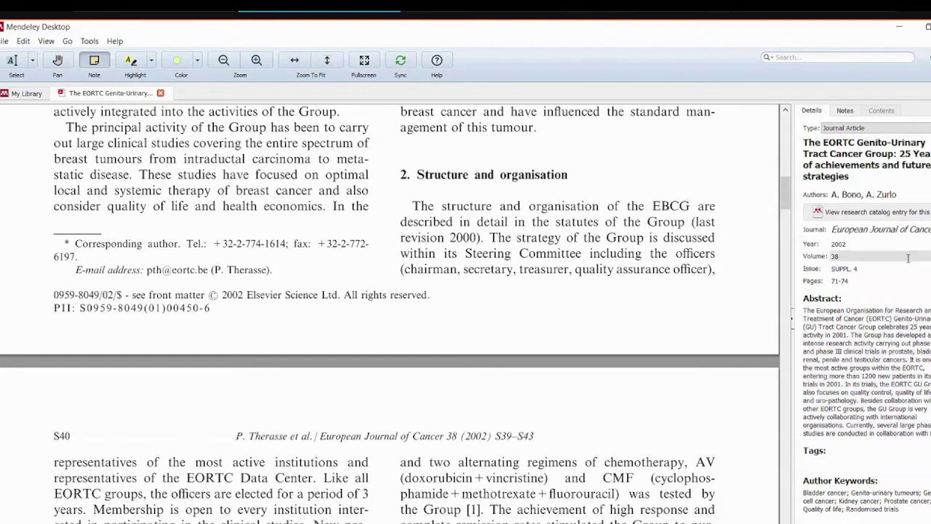
double_click(834, 256)
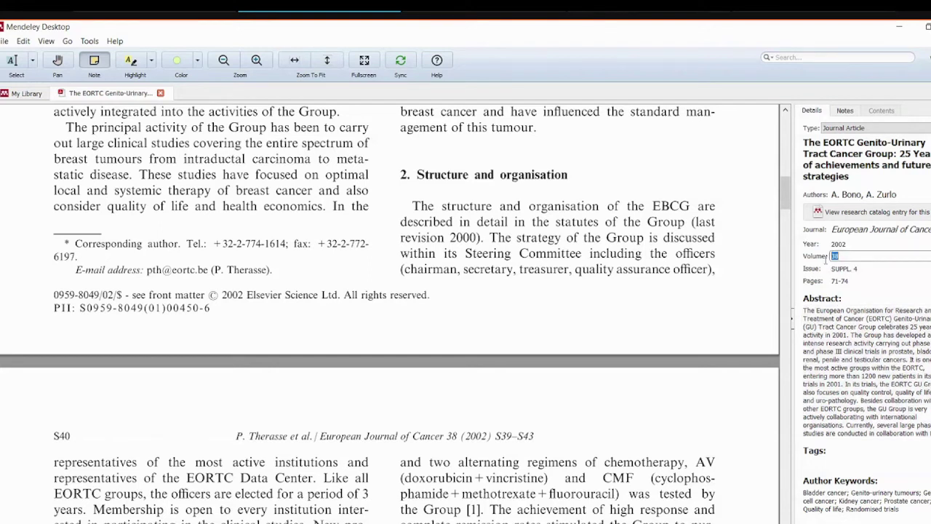
click(884, 229)
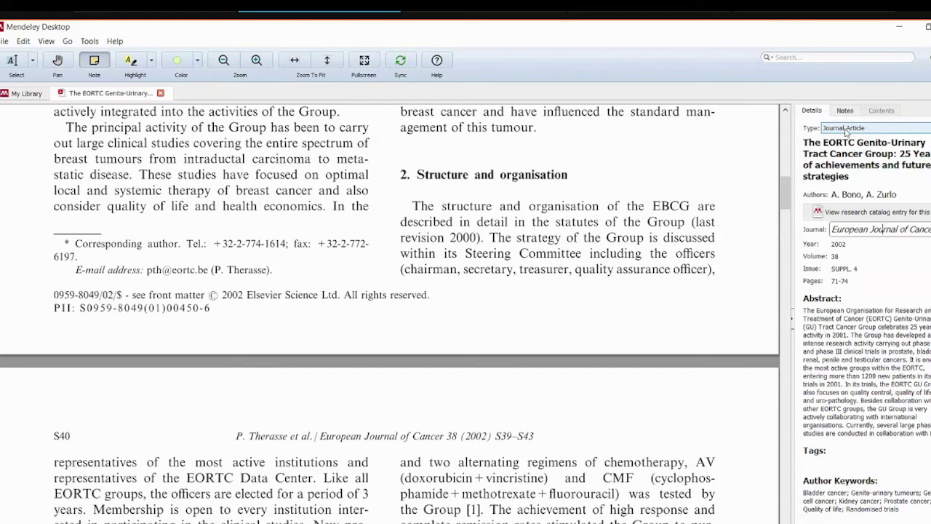
Step: Look through the available reference types for the entry, keep Journal Article, and close the PDF
click(906, 131)
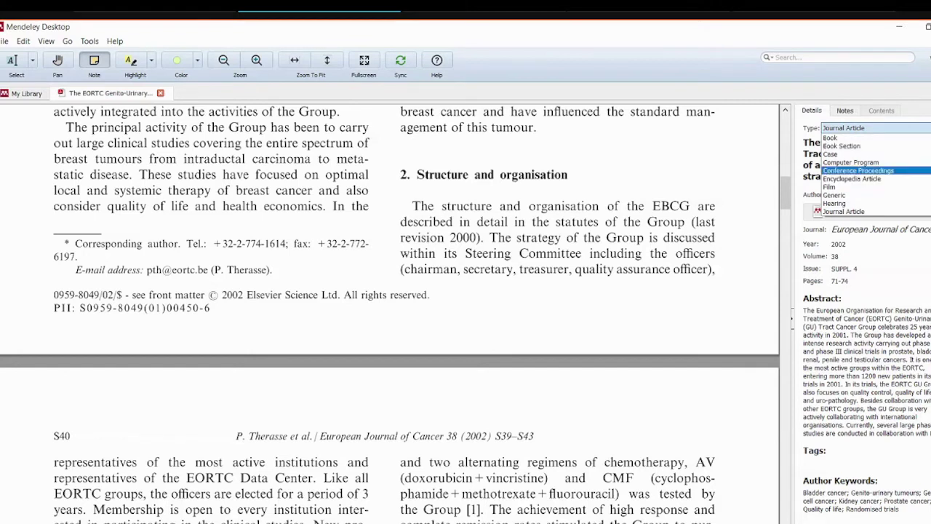
drag(930, 170, 930, 200)
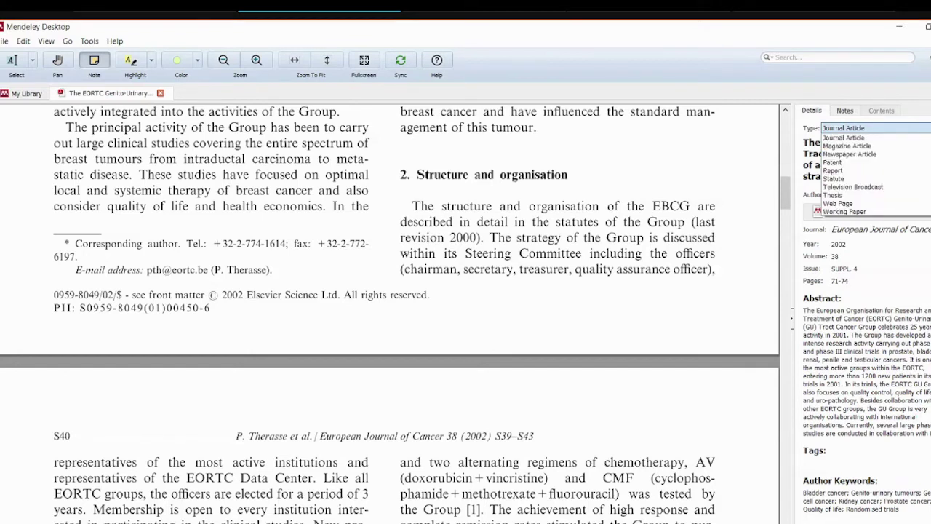
click(884, 129)
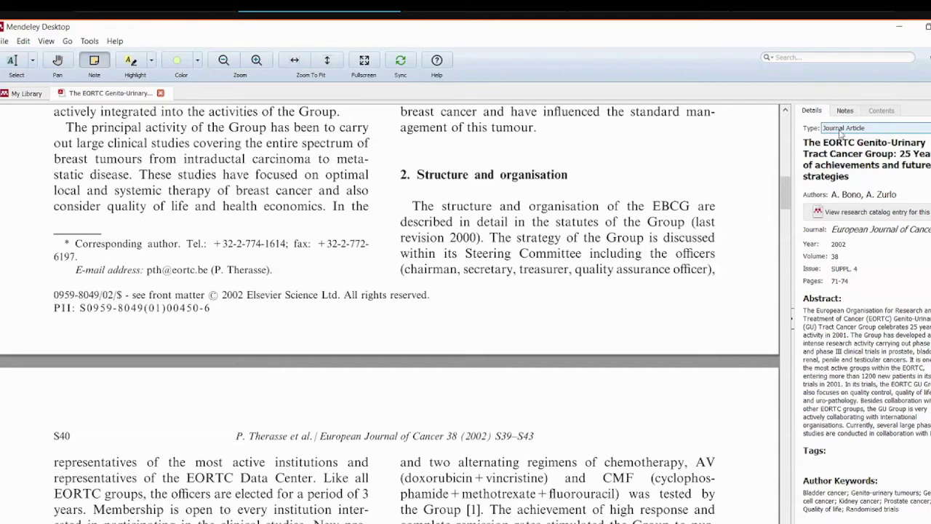
click(160, 94)
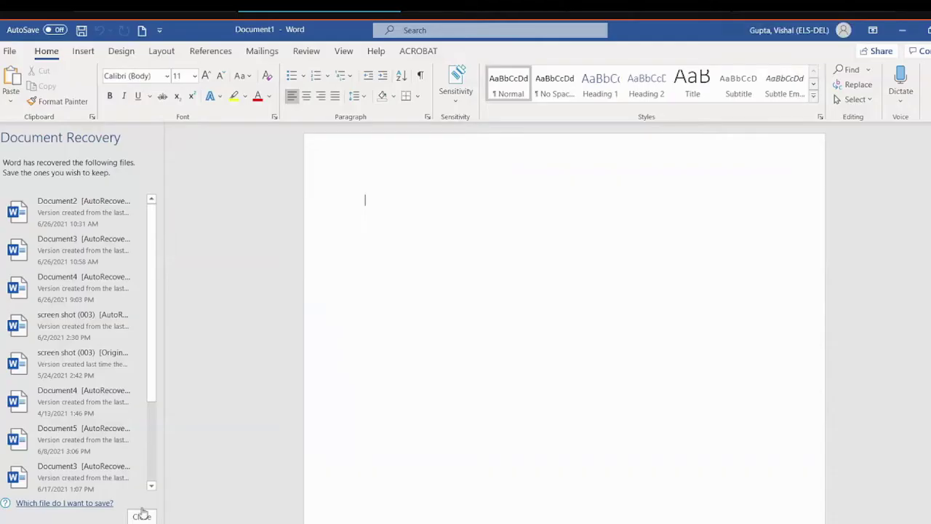
Step: In Word, dismiss the Document Recovery list and choose to view the recovered files another time
click(142, 516)
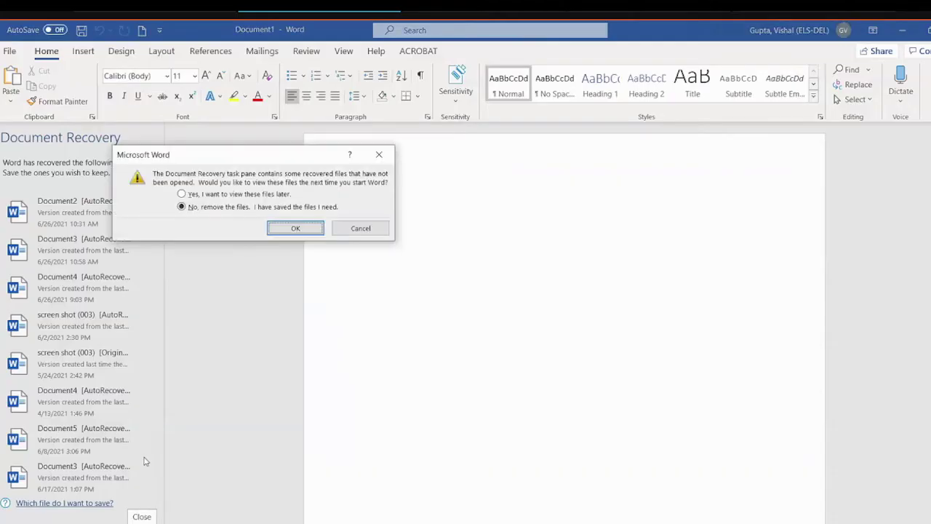
click(221, 195)
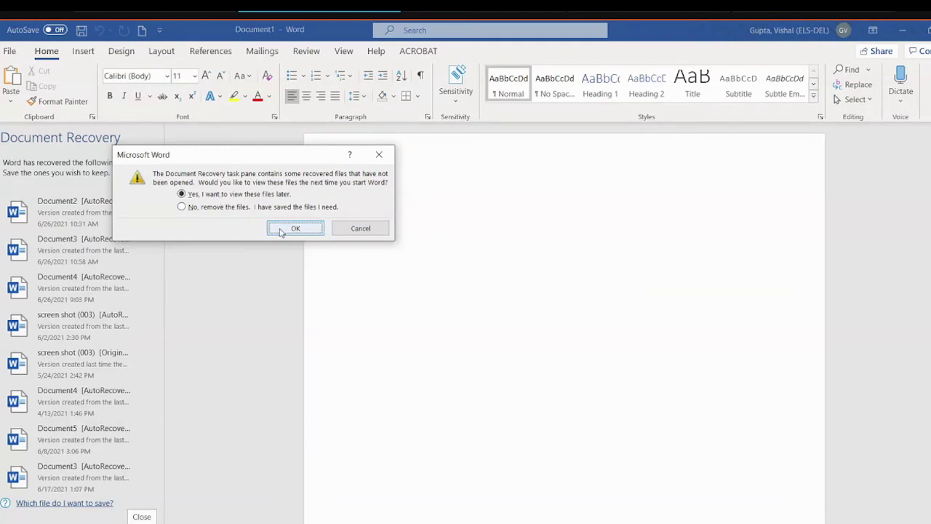
click(294, 228)
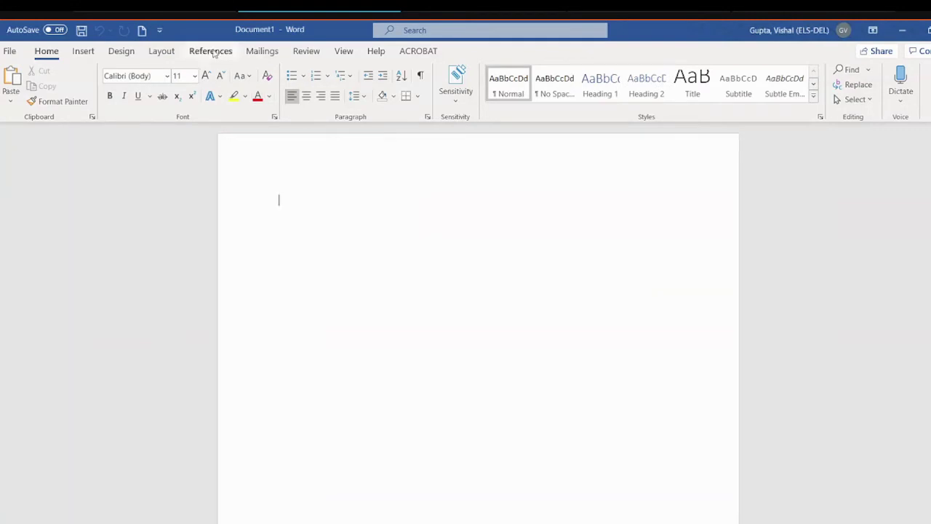
Step: Enter the placeholder text "Hcbwebwejfbwefwbefwkbbebc" in the blank document, start a Mendeley citation after it and search the library by an author's surname
click(212, 52)
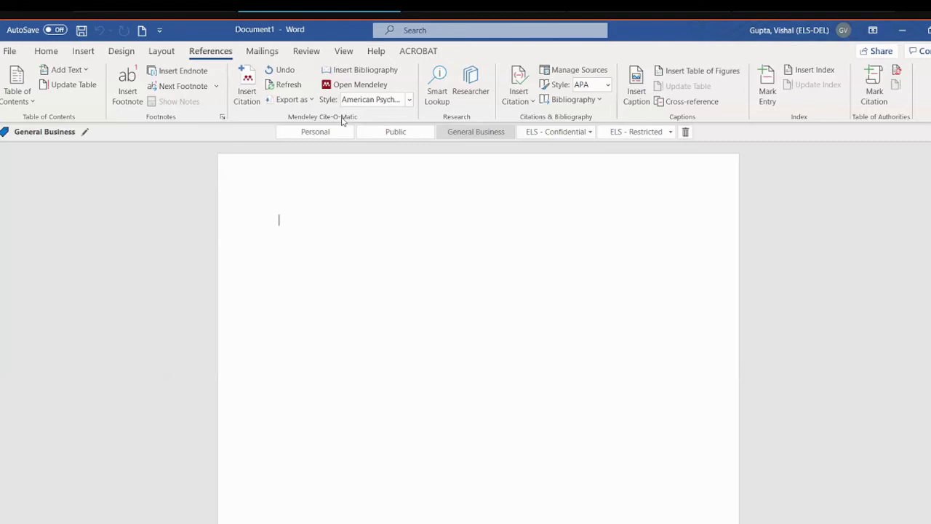
text(hcbwebwejfbwefwbefwkbbebc)
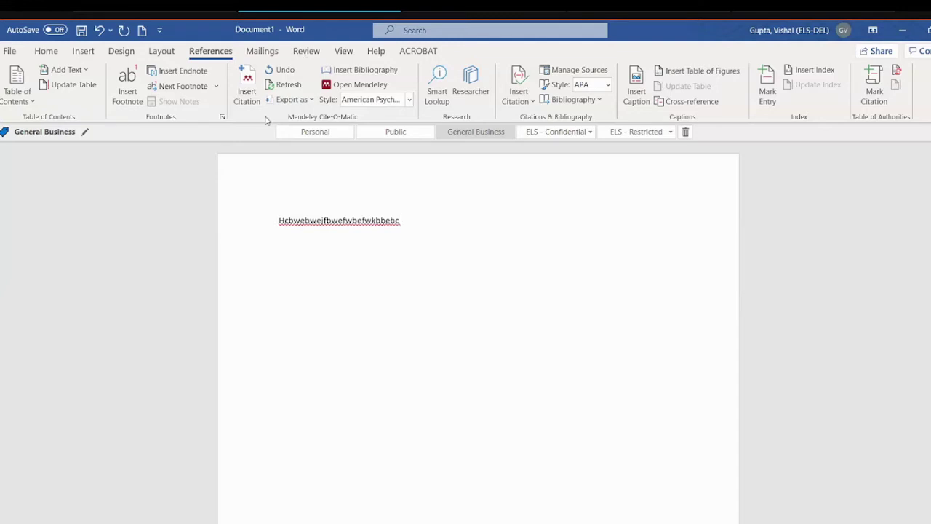
click(248, 86)
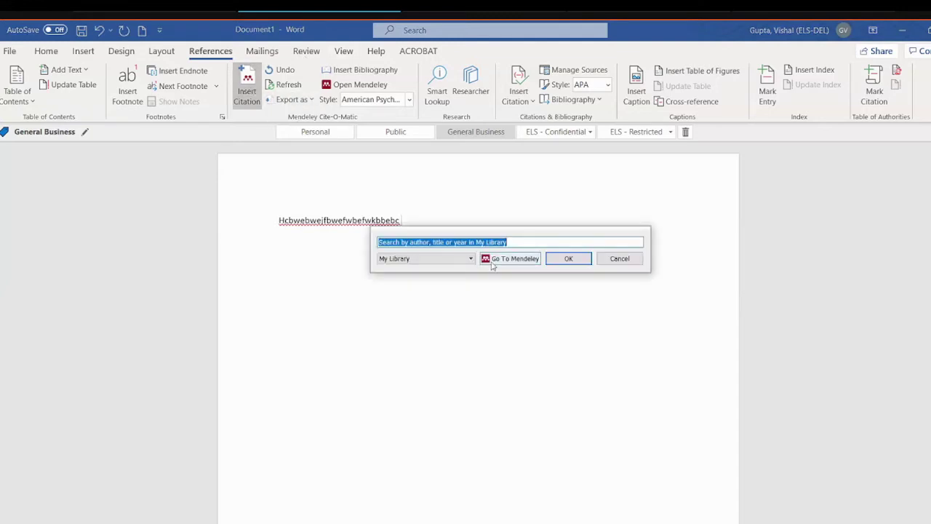
text(biswa)
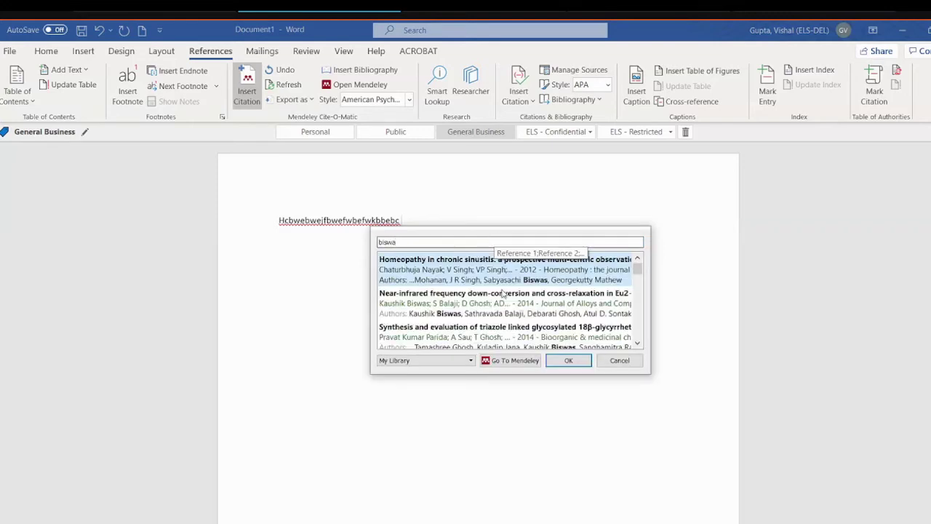
Step: Cite "Evaluating the ovarian cancer gonadotropin hypothesis: A candidate gene study" from Mendeley's cancer 2016 folder, choosing the American Psychological Association 6th edition style
click(510, 361)
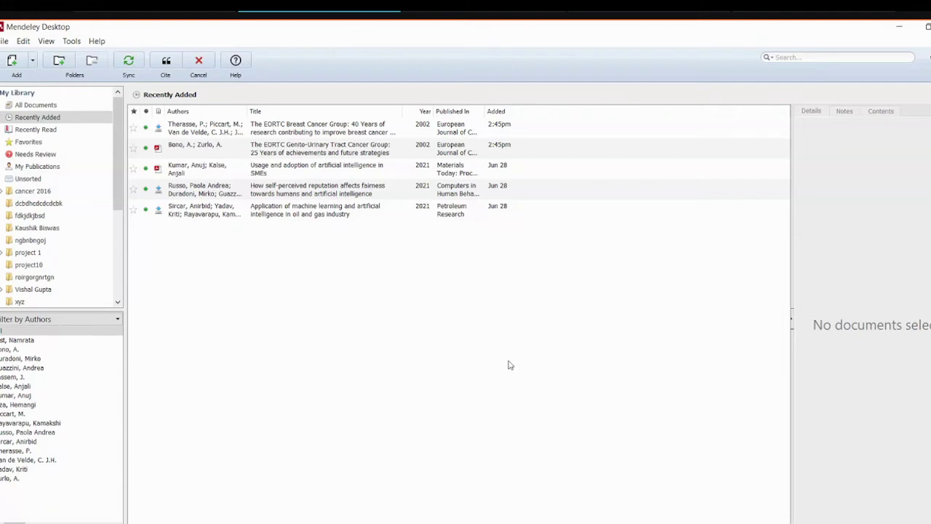
scroll(82, 155, down, 3)
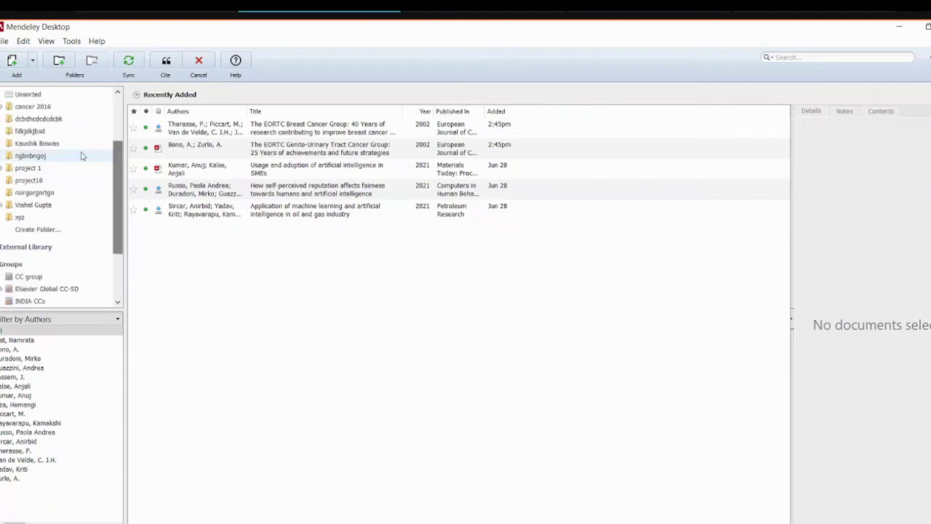
click(33, 107)
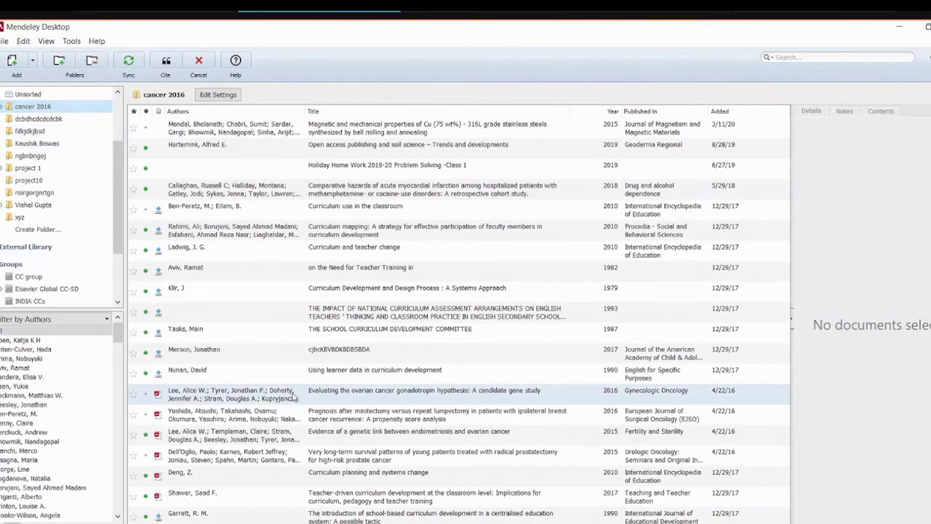
click(294, 395)
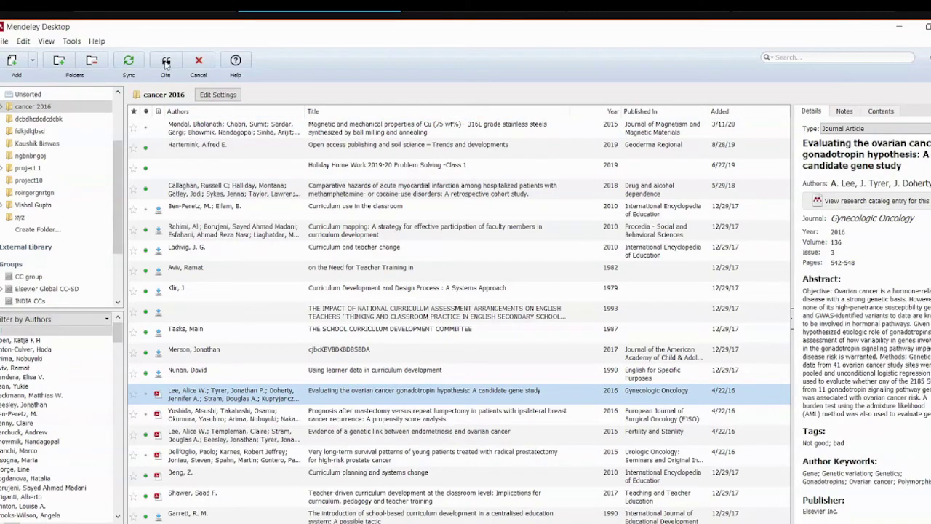
click(166, 63)
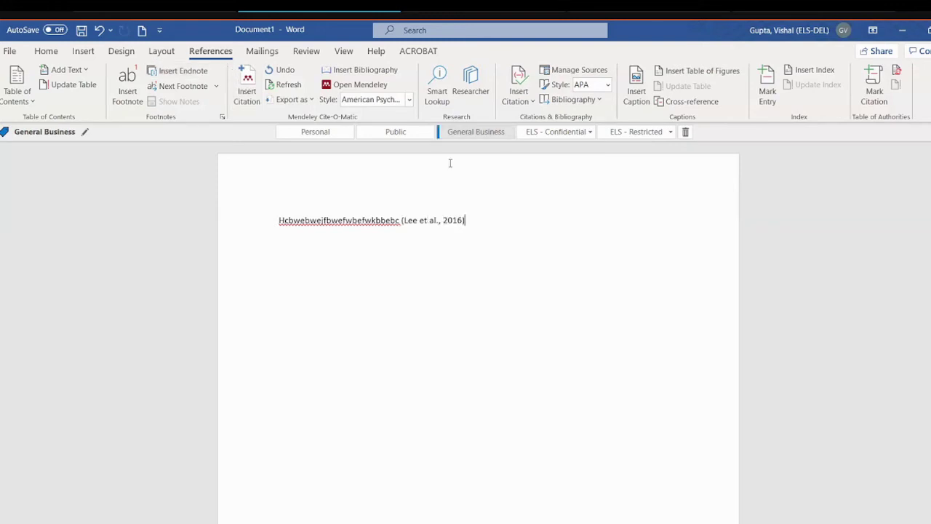
click(410, 101)
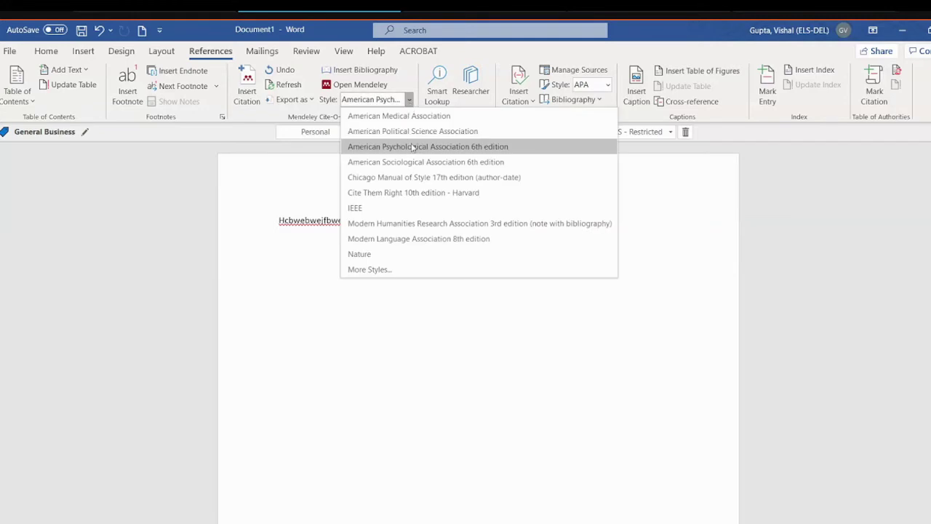
click(475, 148)
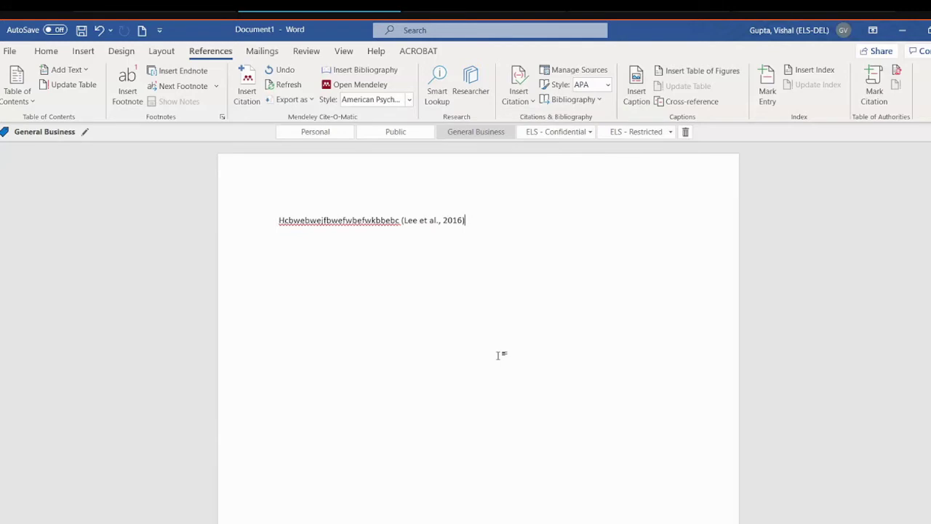
Step: Append "aclibclkbdlckbdcb" and cite together the cancer 2016 articles on prognosis after mastectomy versus repeat lumpectomy and on radical prostatectomy survival patterns
text(aclibclkbdlckbdcb)
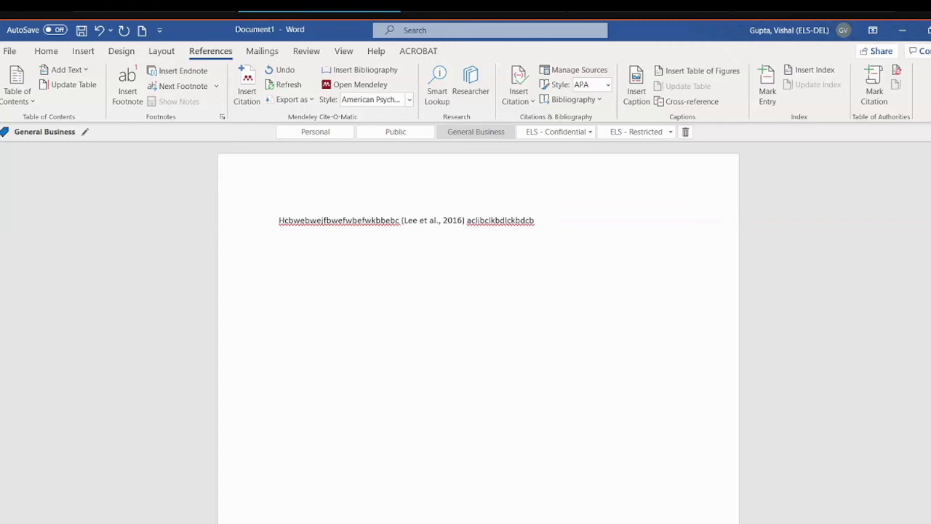
click(248, 92)
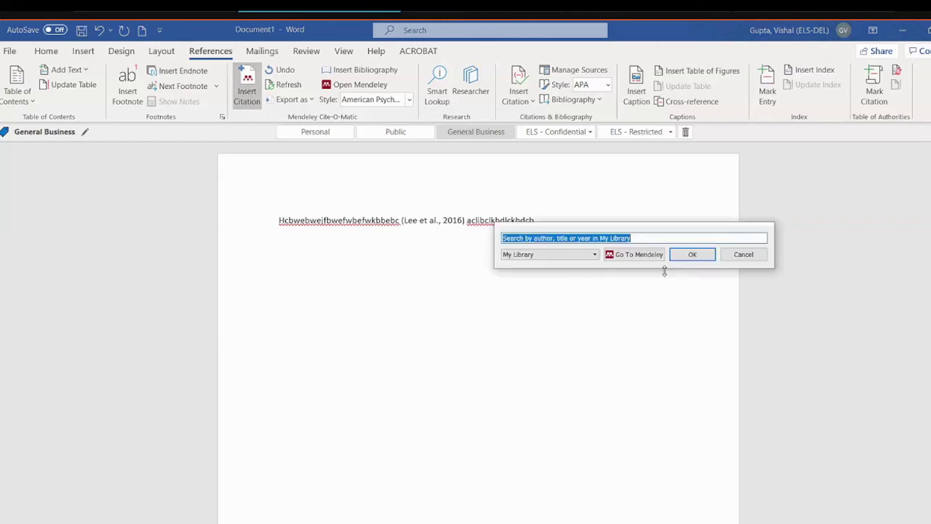
click(654, 257)
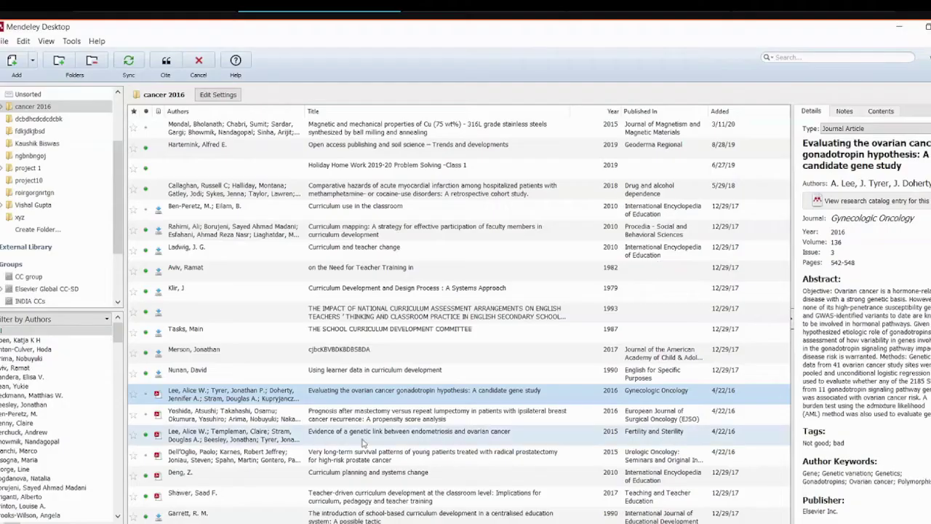
click(362, 439)
key(Down)
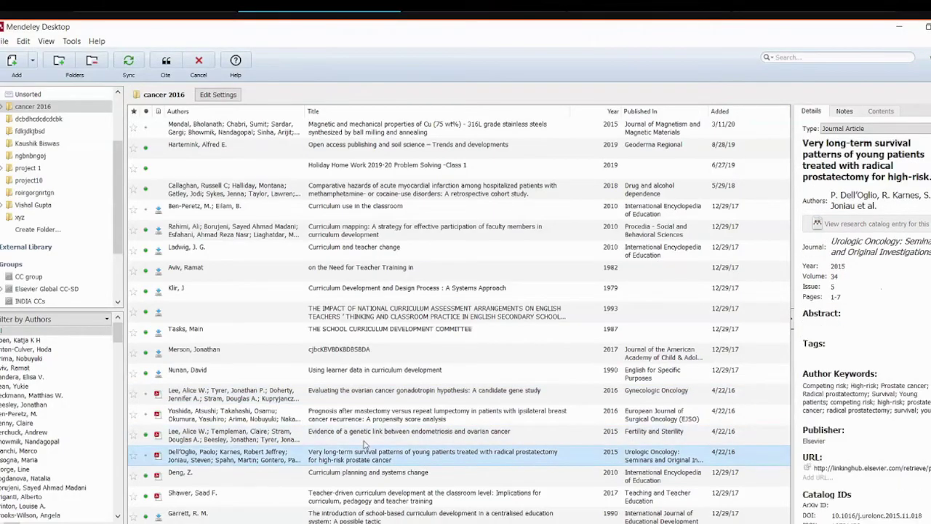
ctrl+click(363, 415)
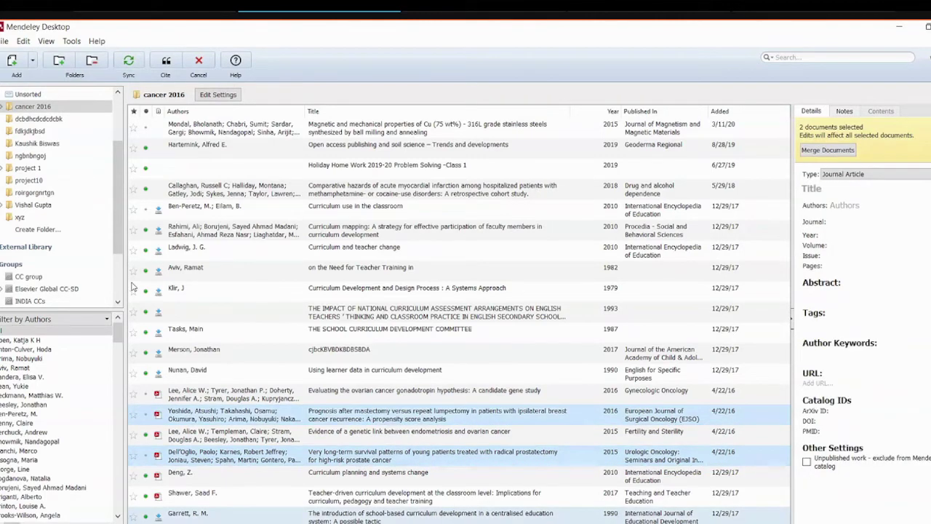
click(167, 64)
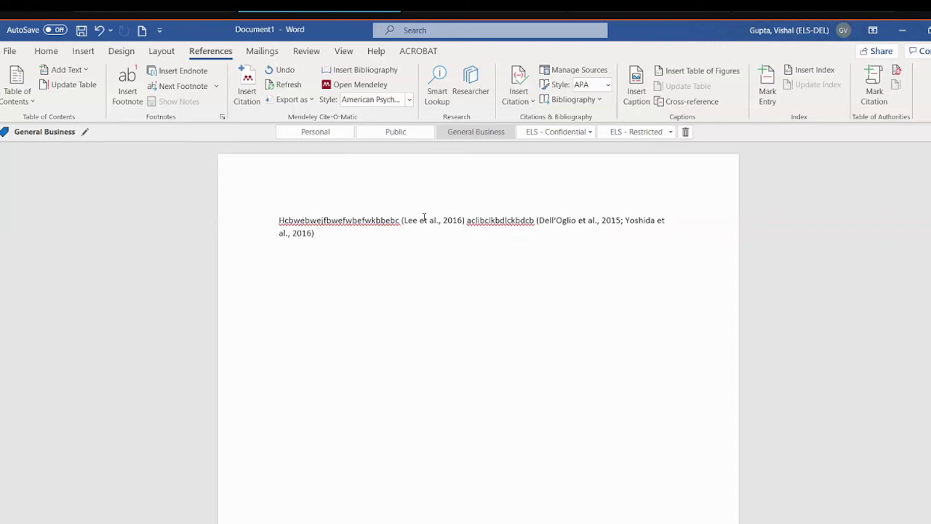
Step: Edit the first in-text citation through Mendeley so that it refers to page 2
click(424, 219)
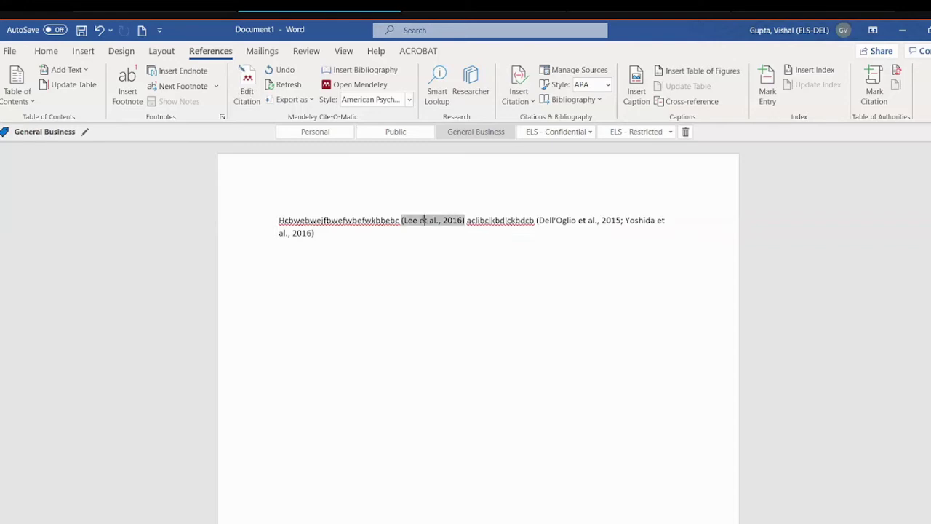
click(247, 86)
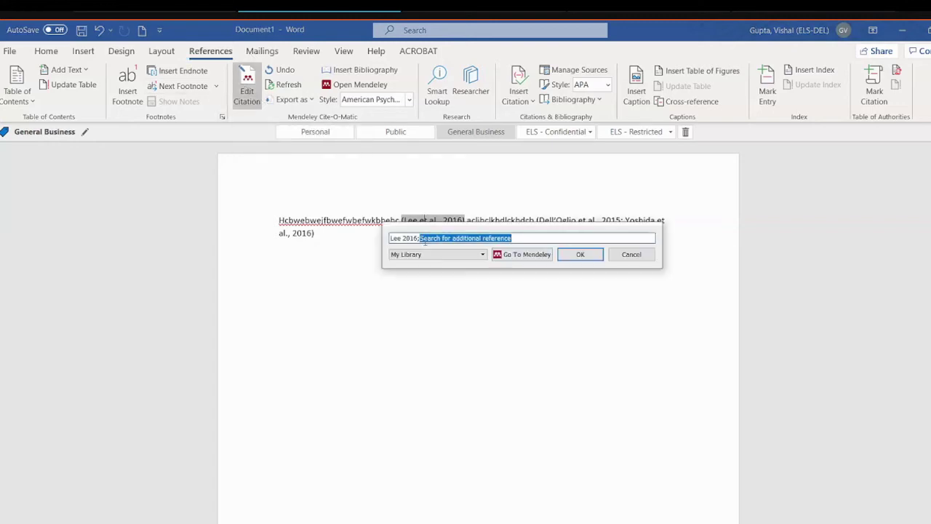
click(402, 238)
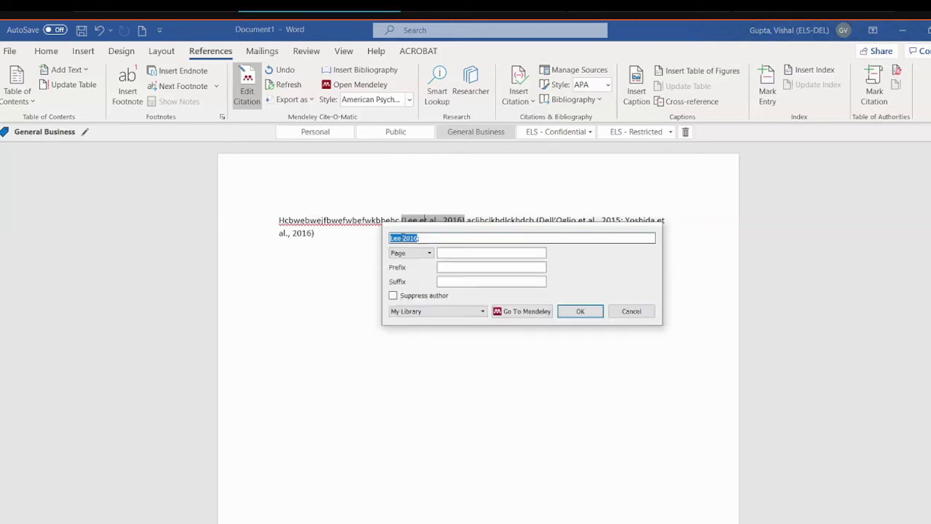
click(422, 255)
mouse_move(430, 281)
mouse_down()
mouse_move(430, 316)
mouse_move(430, 267)
mouse_up()
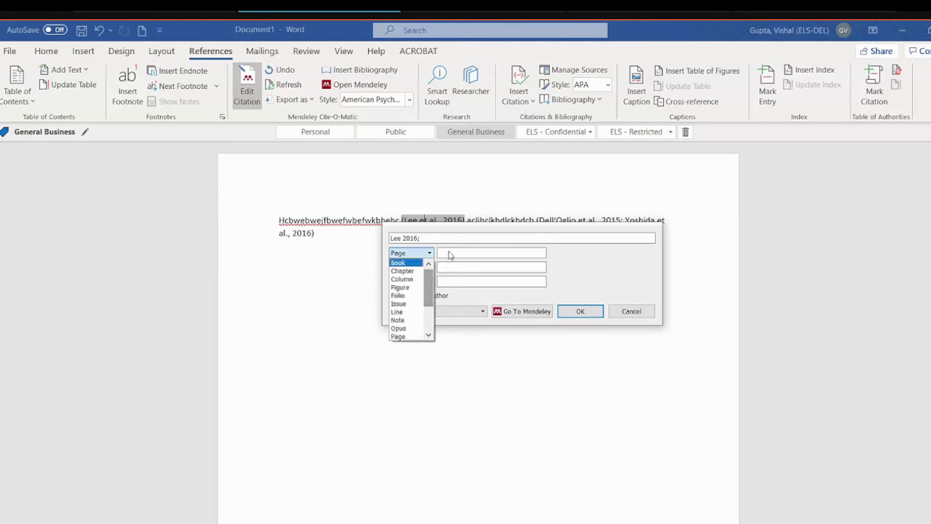
click(451, 254)
text(2)
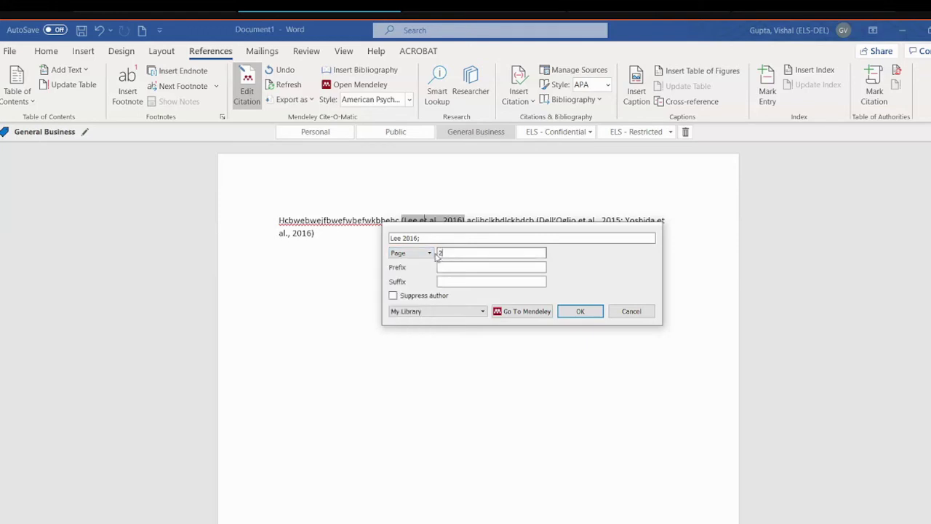
click(567, 313)
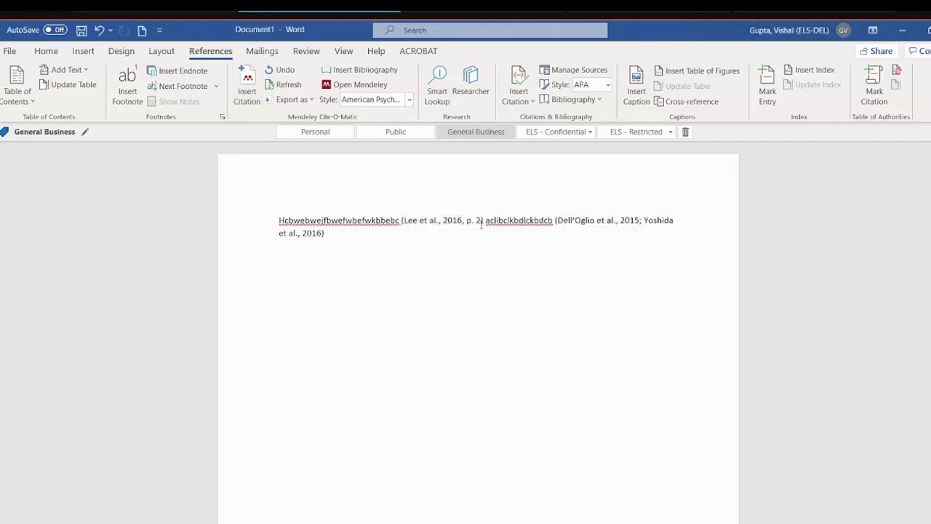
Step: Add the heading "BIBLIOGRAPHY:" below the cited text and insert the Mendeley bibliography under it
key(Return)
key(Return)
text(BIBLIOGRAPHY:)
key(Return)
key(Return)
key(BackSpace)
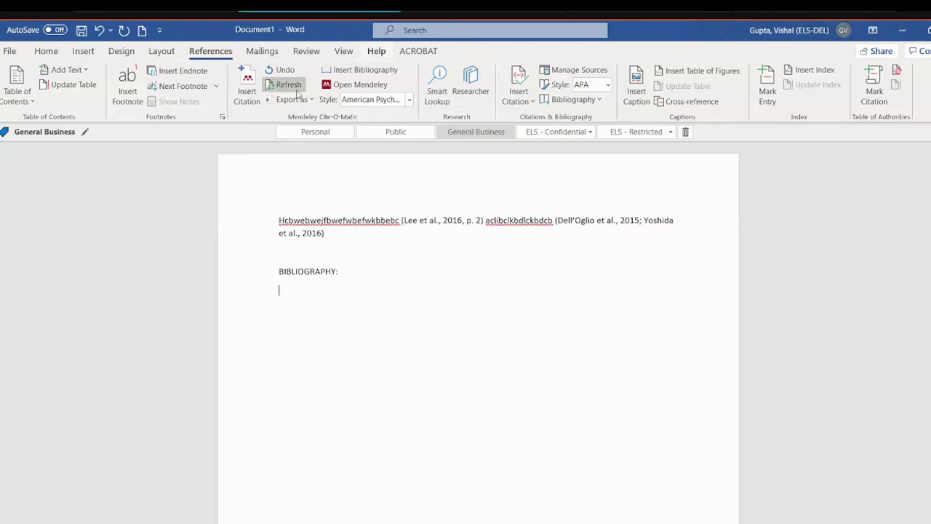
click(359, 73)
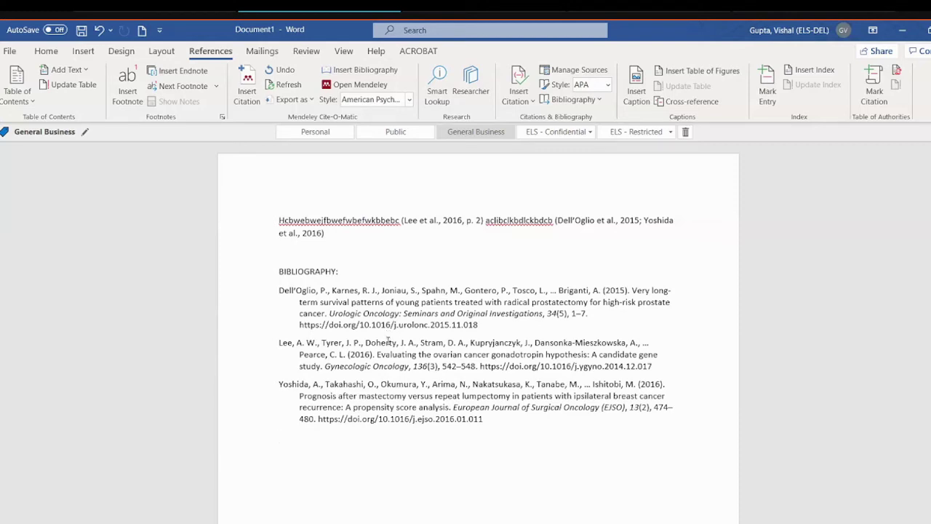
Step: Change the Mendeley citation style of the document to IEEE
click(410, 100)
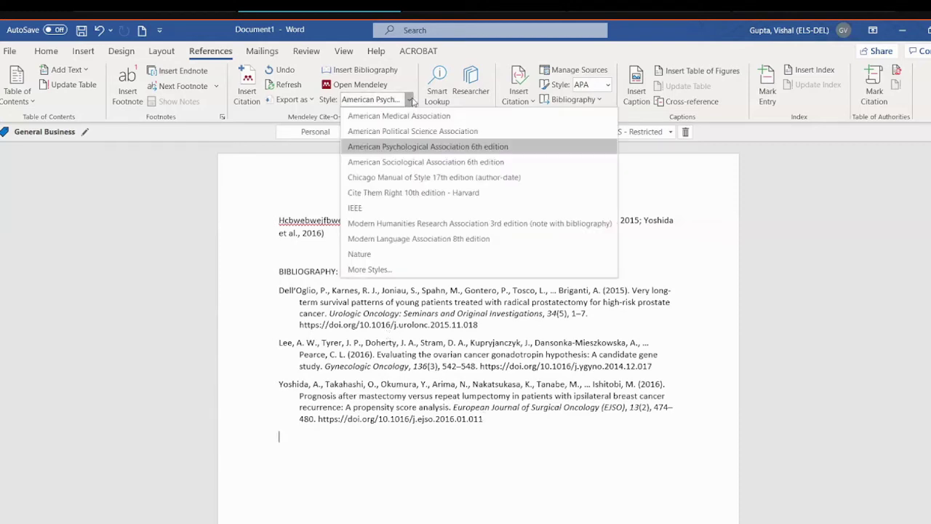
click(398, 210)
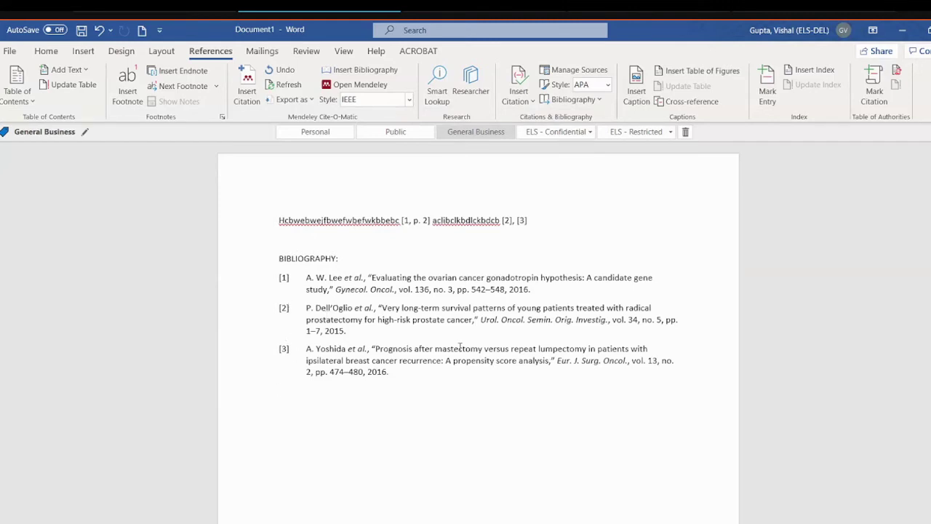
Step: Delete the first in-text citation and refresh the Mendeley citations and bibliography
click(433, 219)
key(Left)
key(Left)
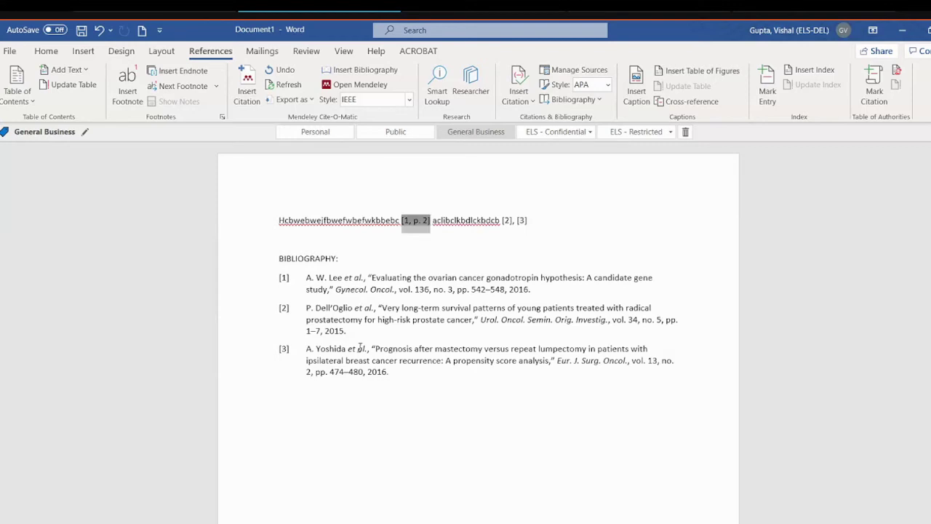
key(BackSpace)
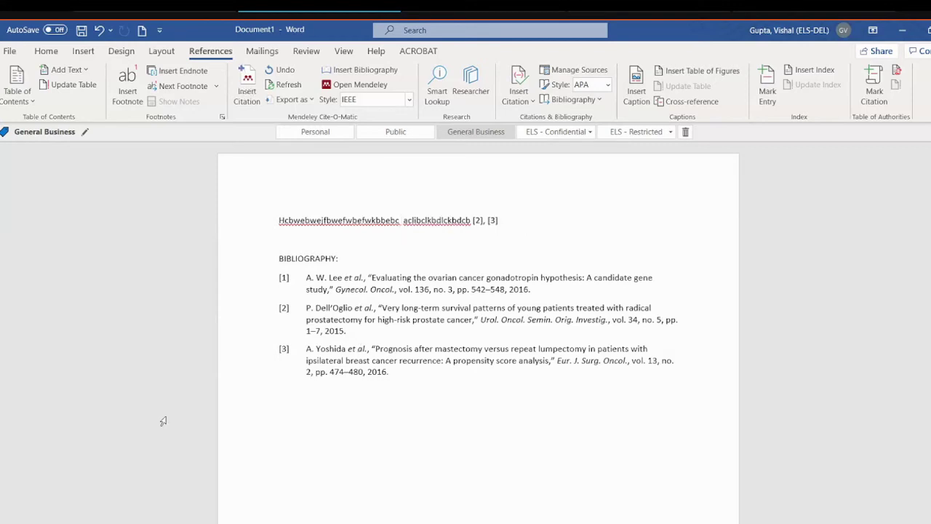
click(289, 86)
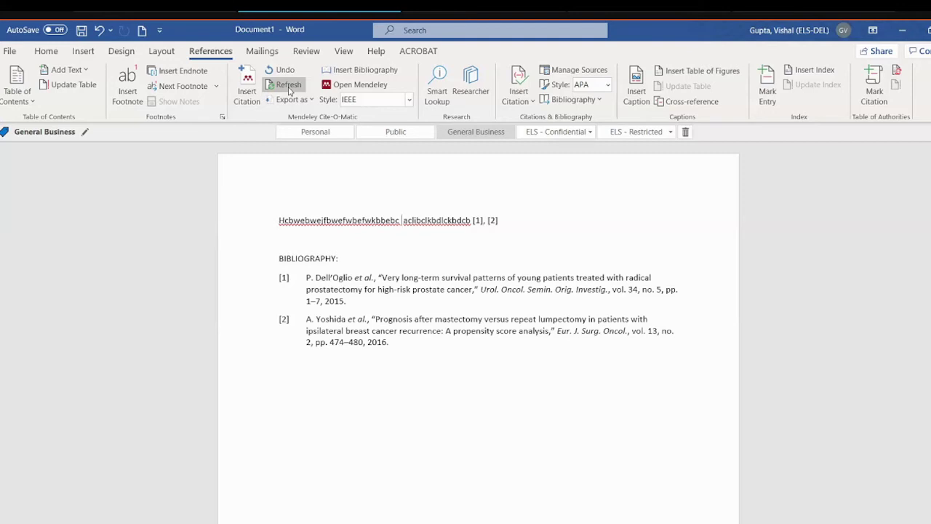
Step: Find the installed Vancouver style by searching for "VANC" and apply it to the document's citations and bibliography
click(410, 100)
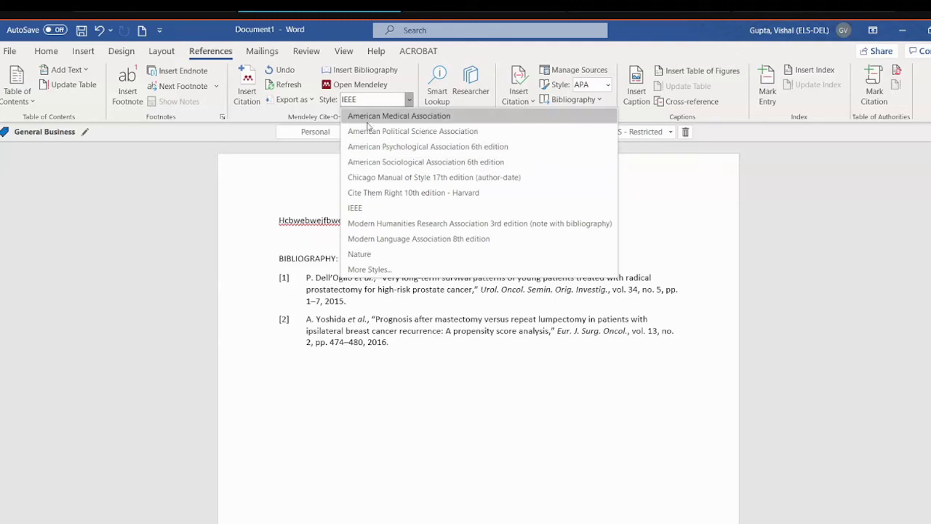
click(369, 271)
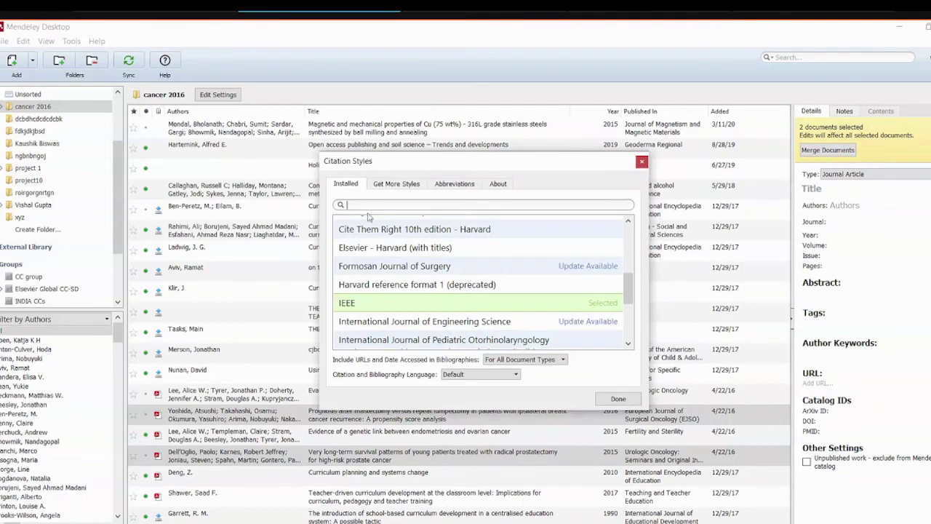
text(VANC)
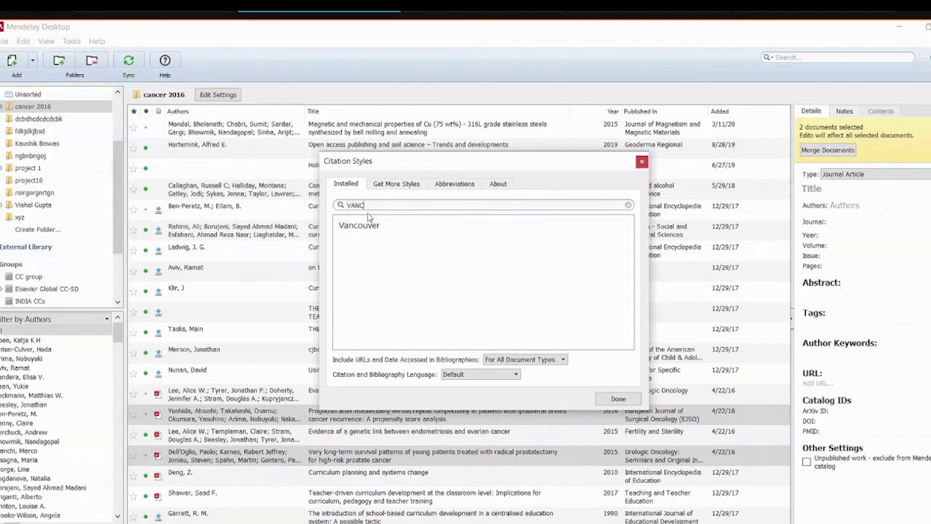
mouse_move(368, 224)
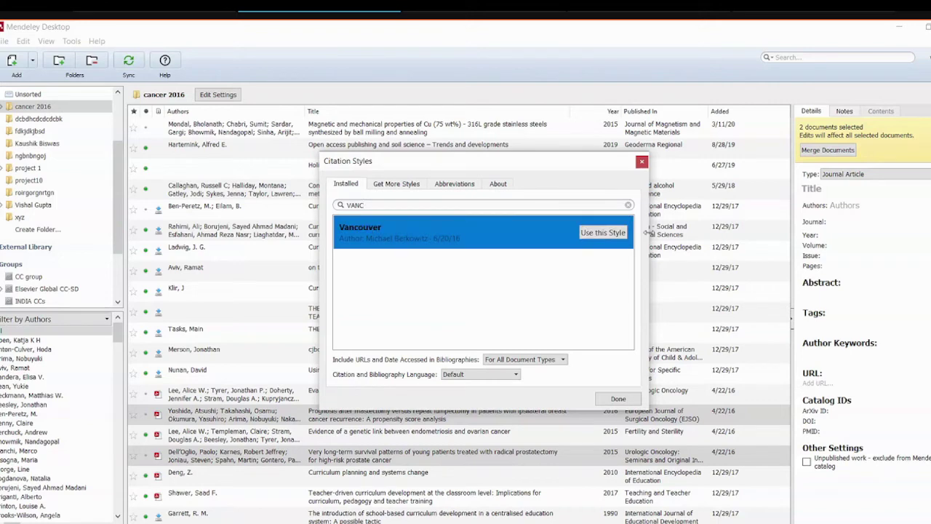
click(608, 227)
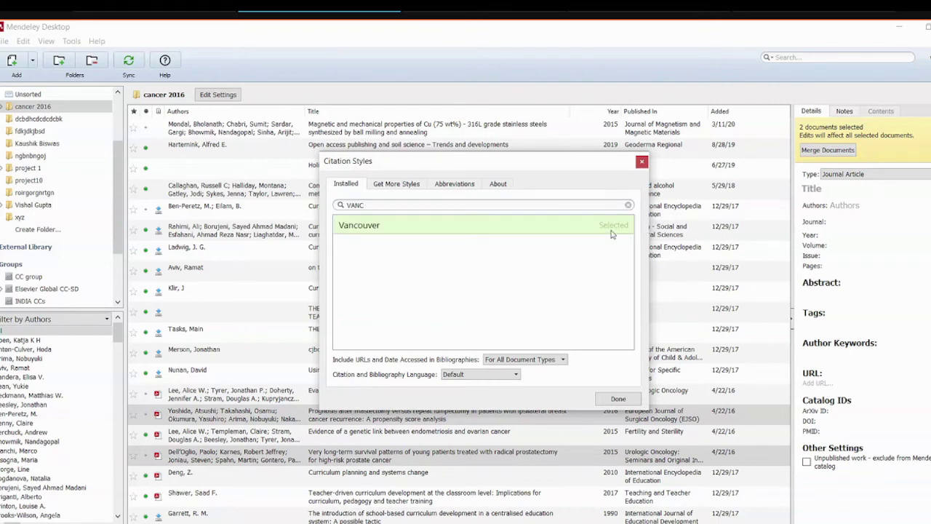
click(619, 399)
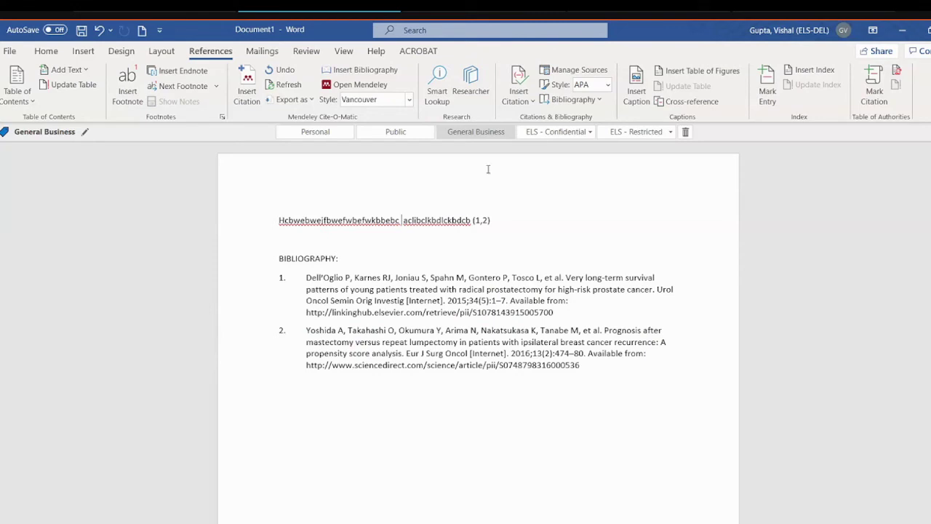
Step: Search the additional Mendeley citation styles for "JOURNAL OF" and install the IEEE Journal of Photovoltaics style
click(409, 99)
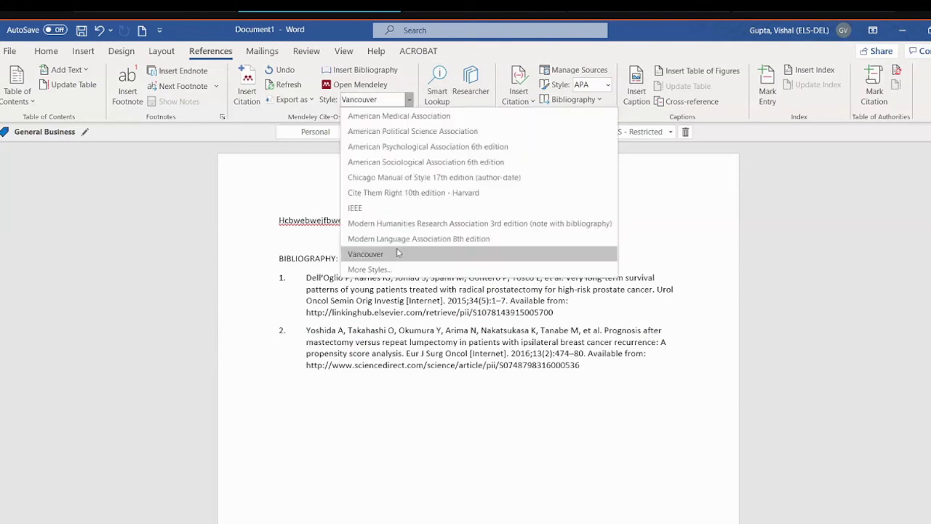
click(371, 269)
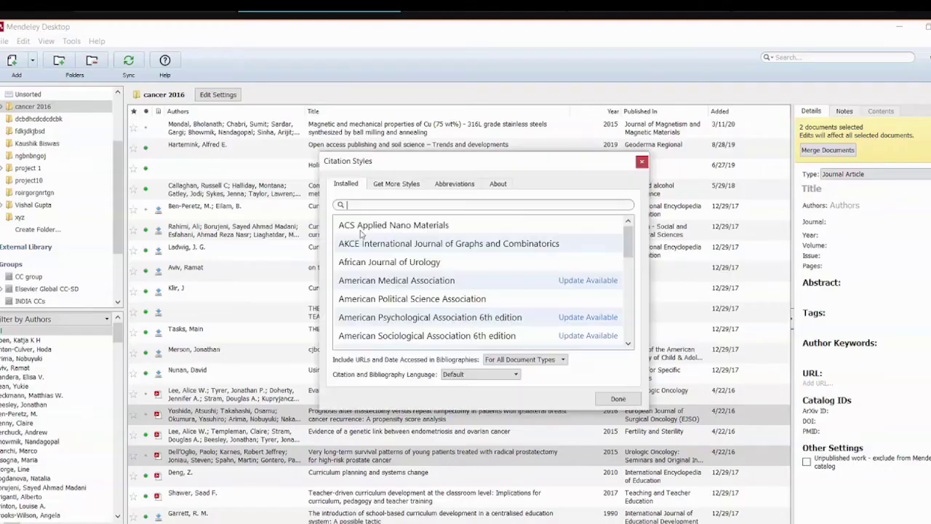
click(385, 185)
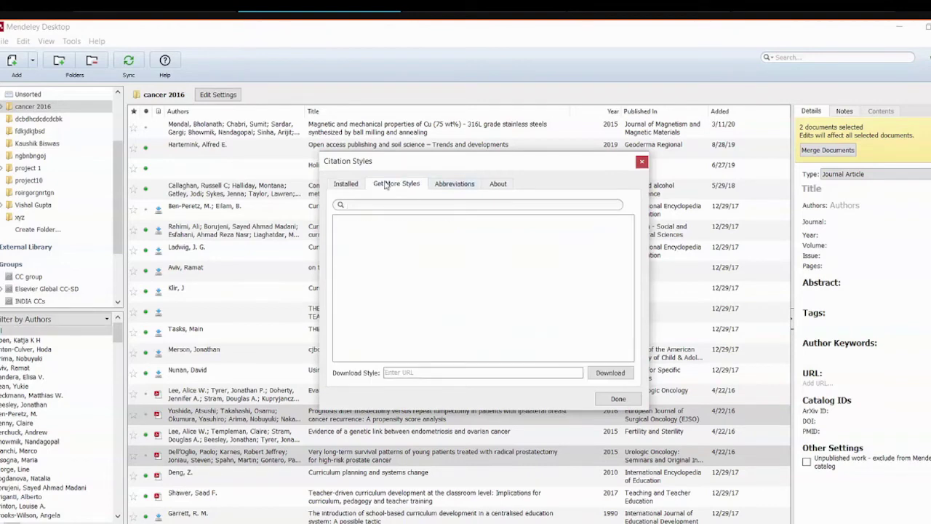
click(389, 208)
text(JOURNAL OF)
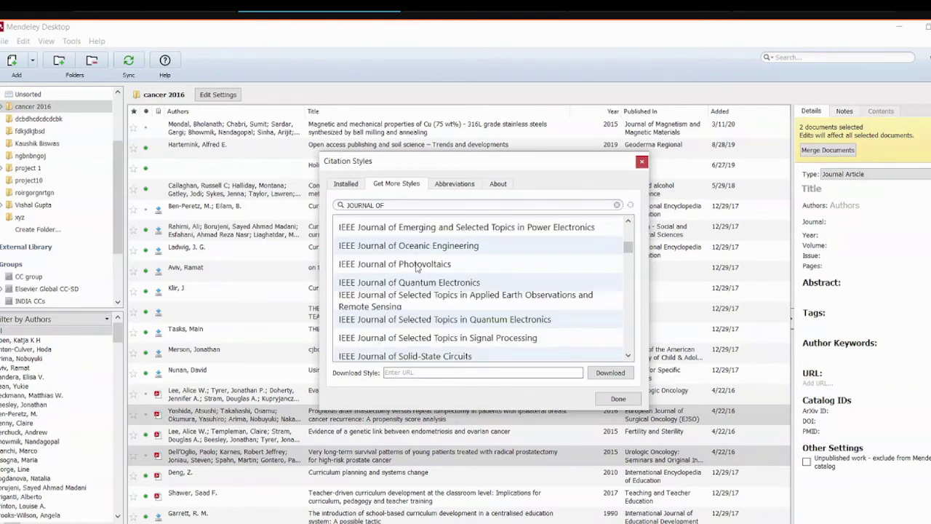
click(428, 266)
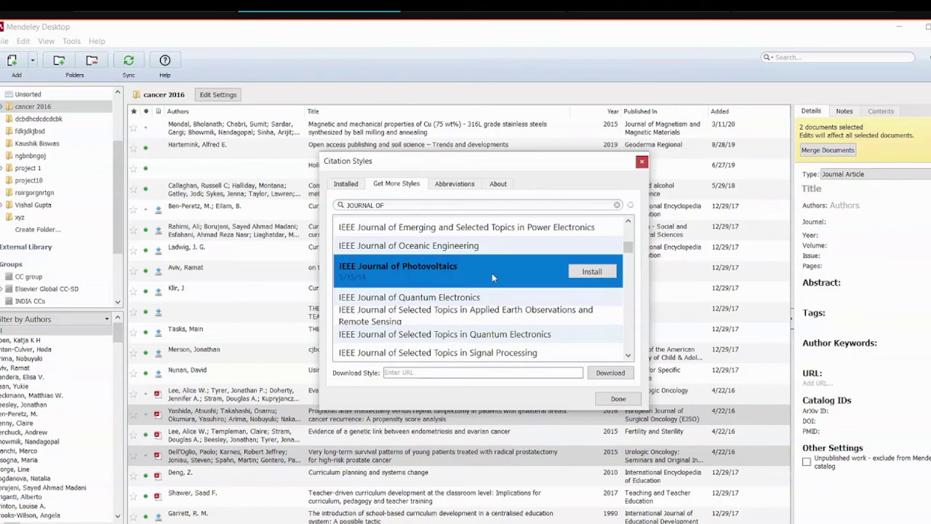
click(590, 272)
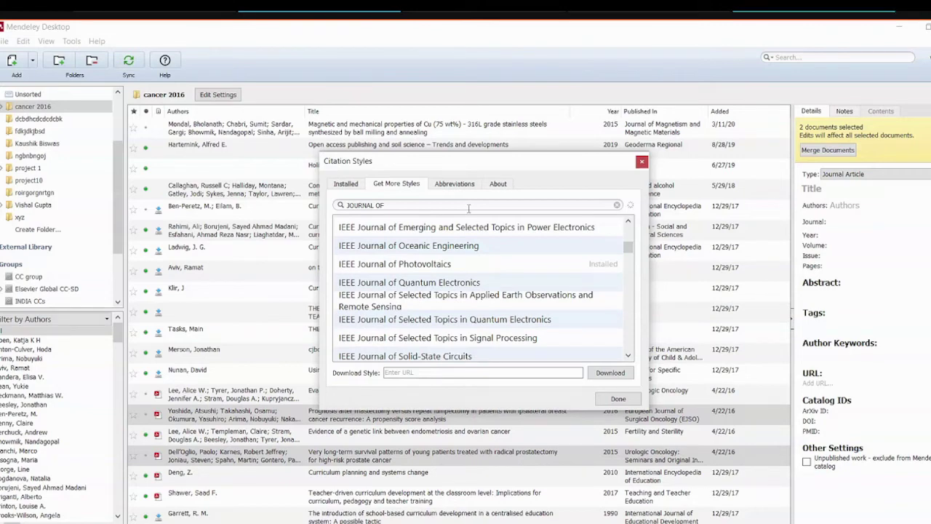
Step: Apply the installed IEEE Journal of Photovoltaics style to the document's citations and bibliography
click(351, 188)
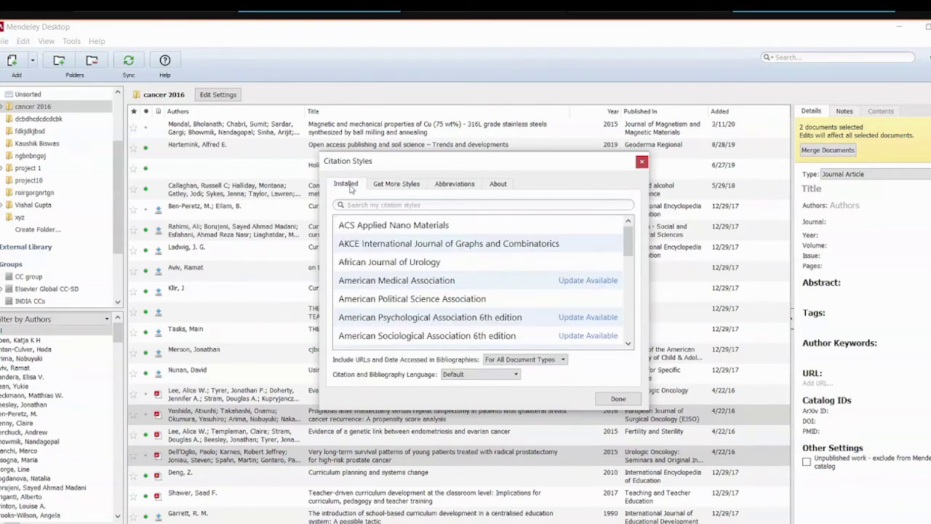
scroll(573, 294, down, 10)
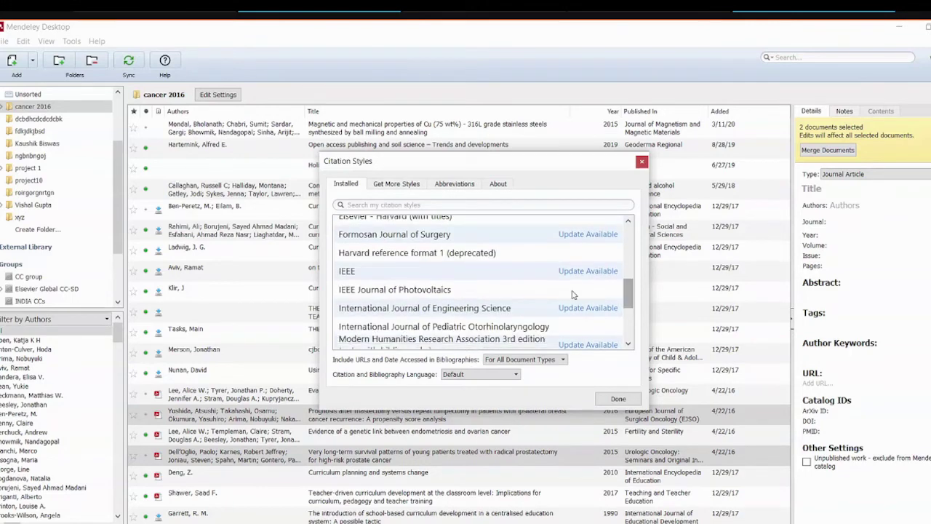
click(573, 292)
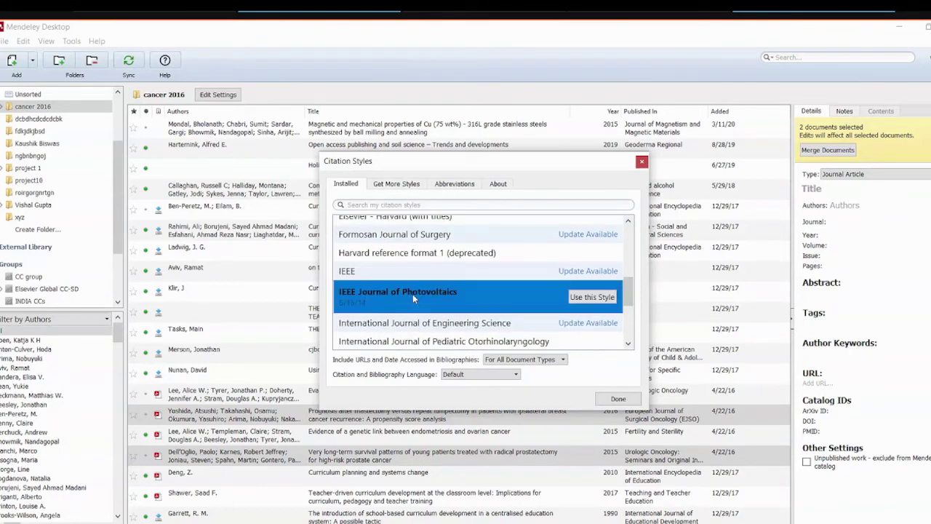
click(591, 299)
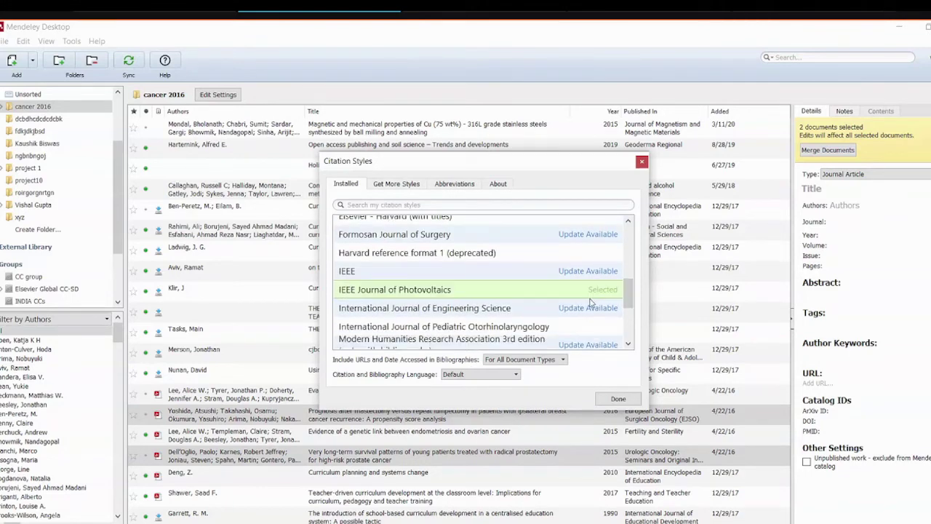
click(618, 398)
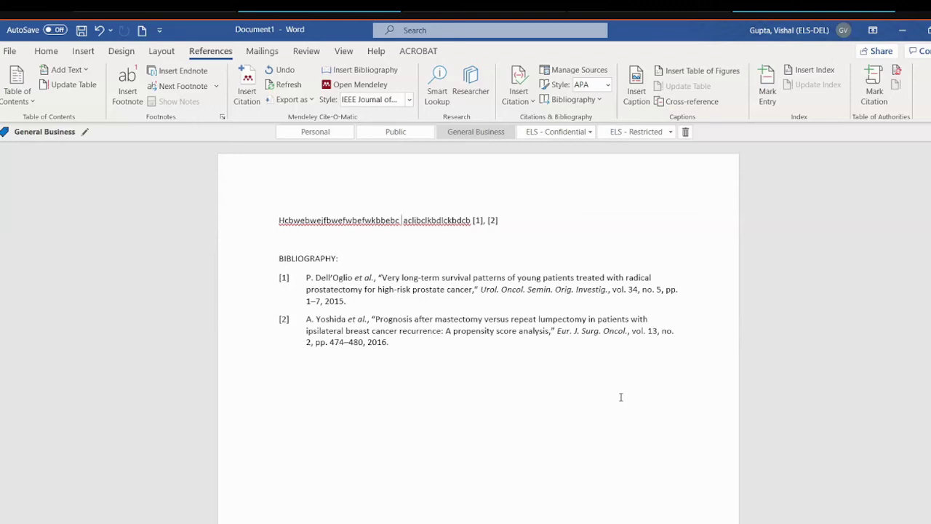
Step: Reopen the Mendeley citation styles and look through the available citation and bibliography languages, keeping Default
click(410, 100)
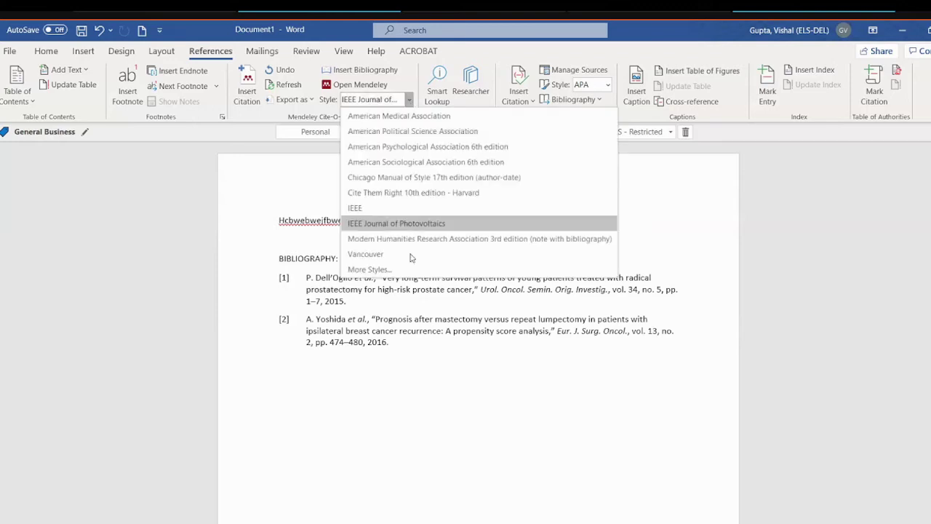
click(407, 270)
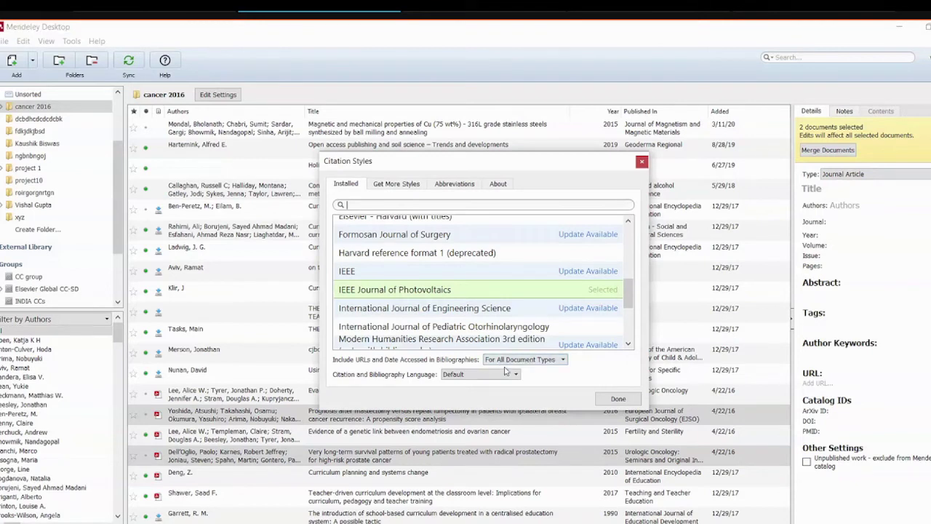
click(502, 374)
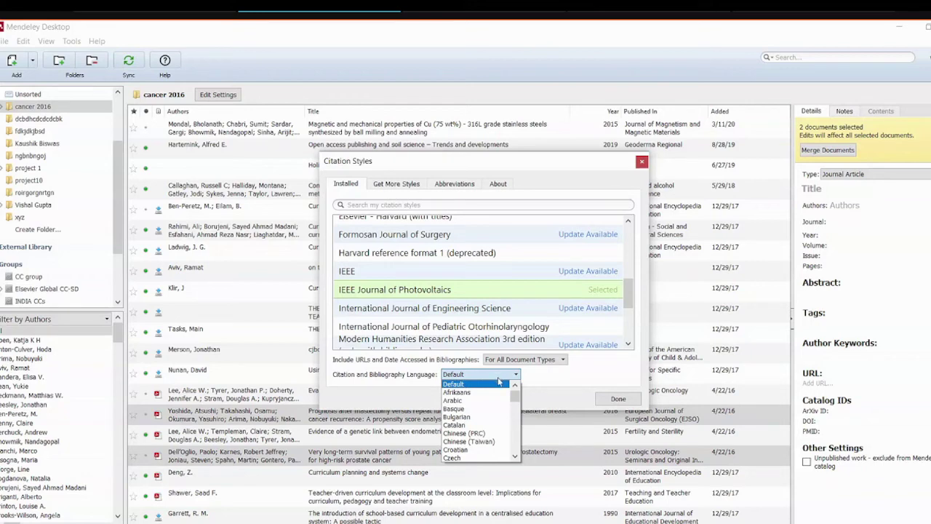
drag(513, 402, 518, 419)
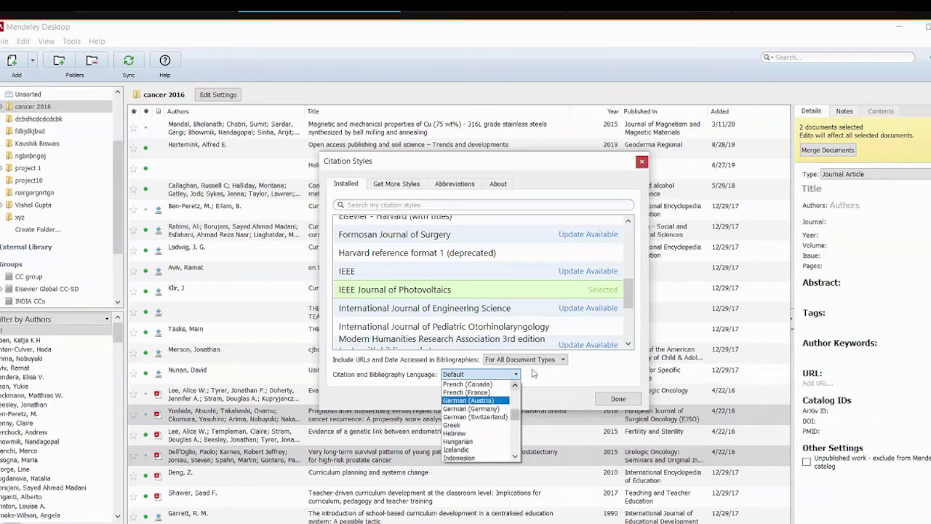
click(535, 374)
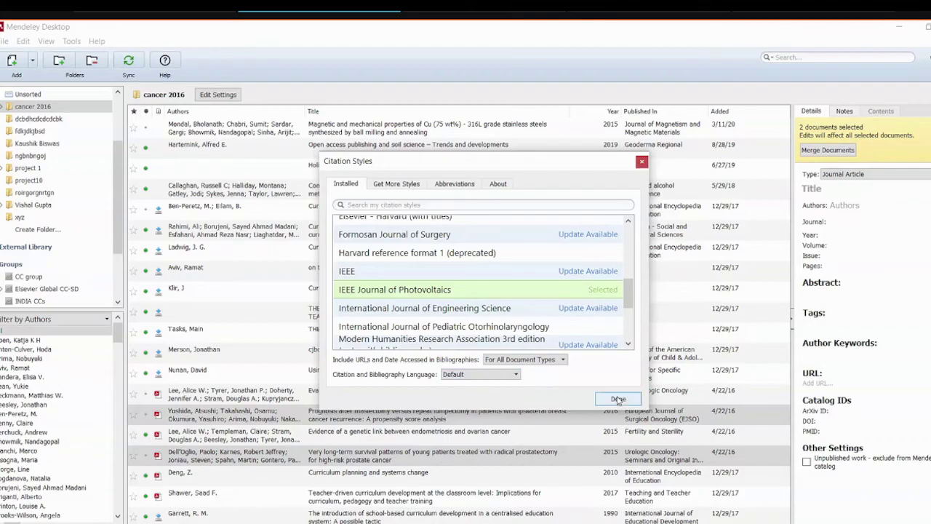
Step: Close the citation styles settings and apply American Psychological Association 6th edition to the document's citations and bibliography
click(617, 399)
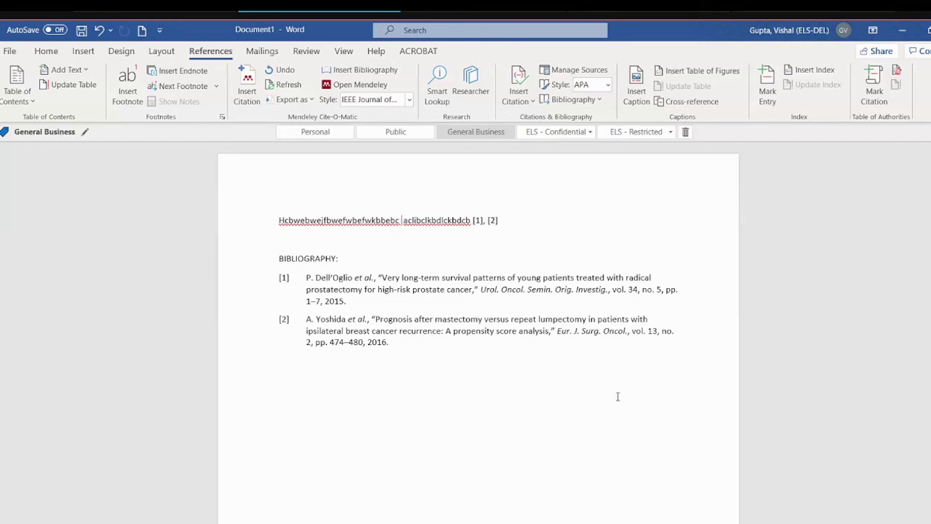
click(407, 102)
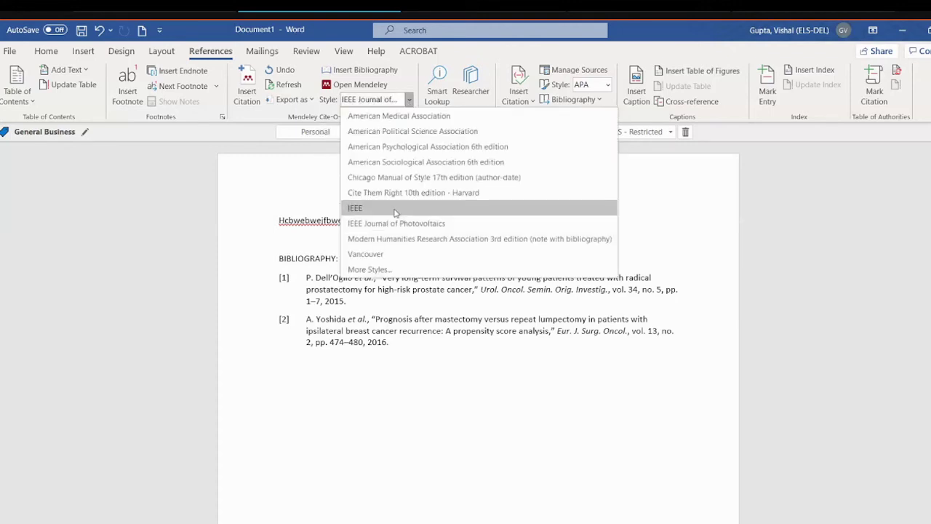
click(411, 146)
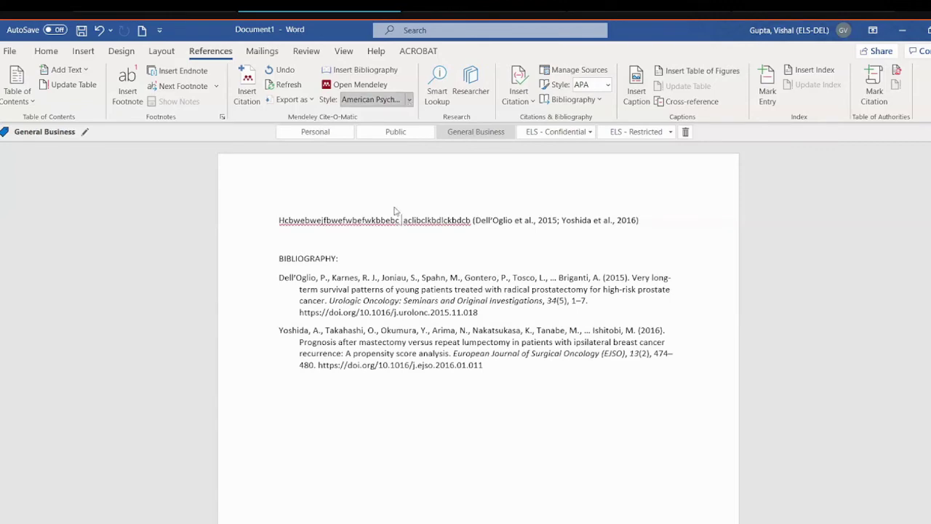
Step: Set the citation and bibliography language to Arabic in Mendeley's citation styles and check the in-text citations in the document
click(392, 267)
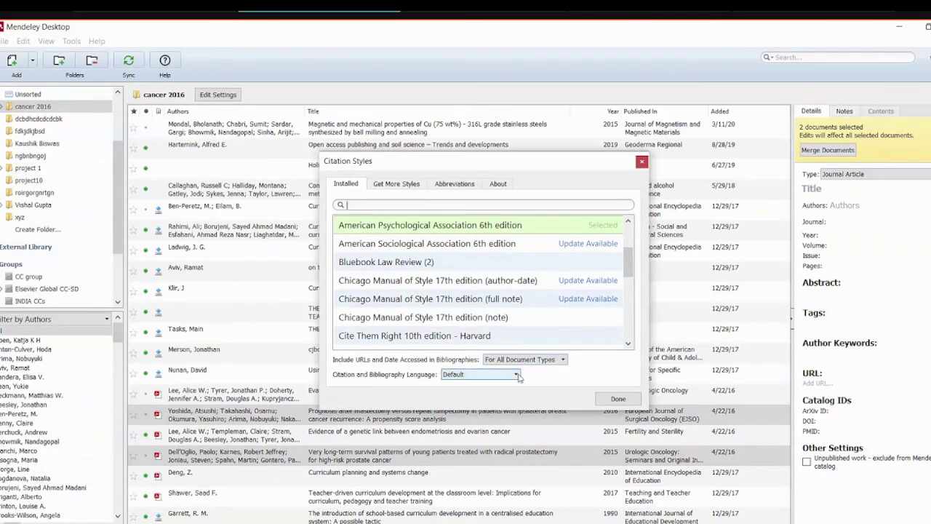
click(518, 374)
click(473, 400)
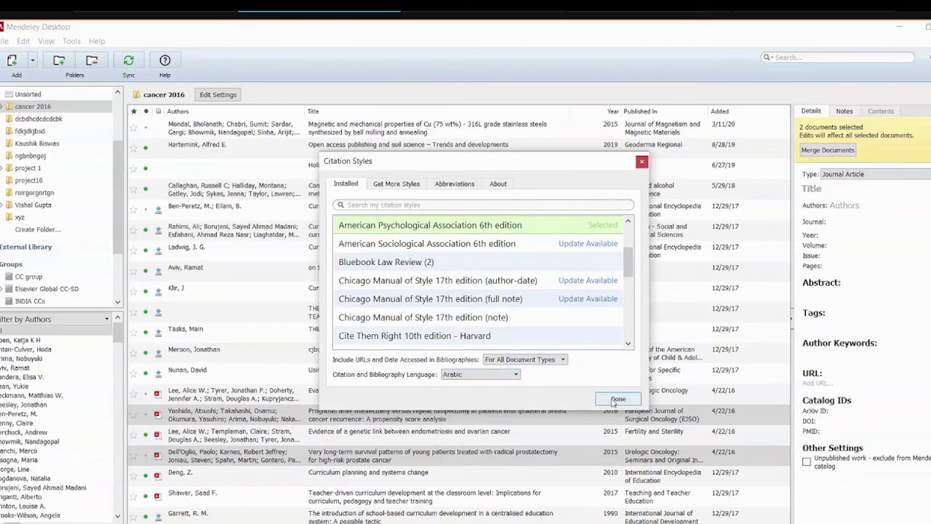
click(615, 400)
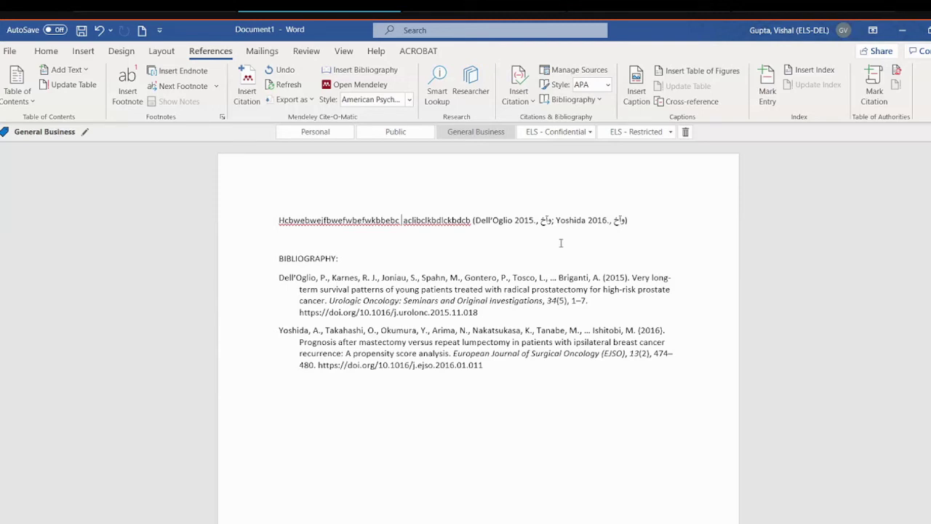
click(547, 223)
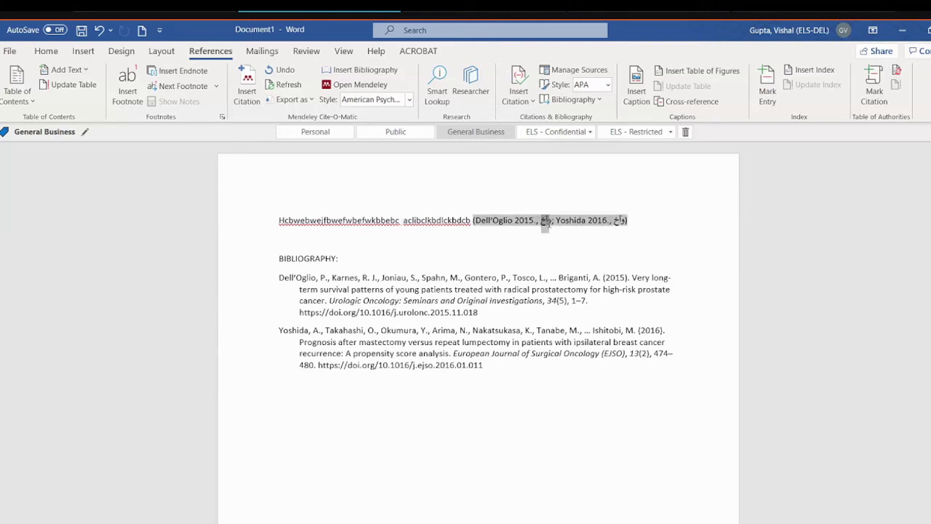
click(619, 221)
click(633, 240)
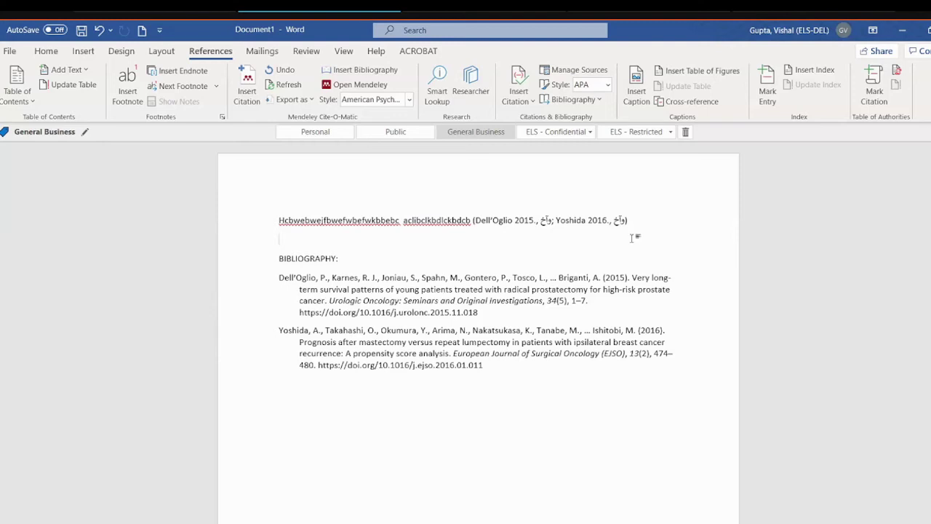
Step: Examine Mendeley's options for exporting the document, including the one without Mendeley fields, without exporting
click(293, 100)
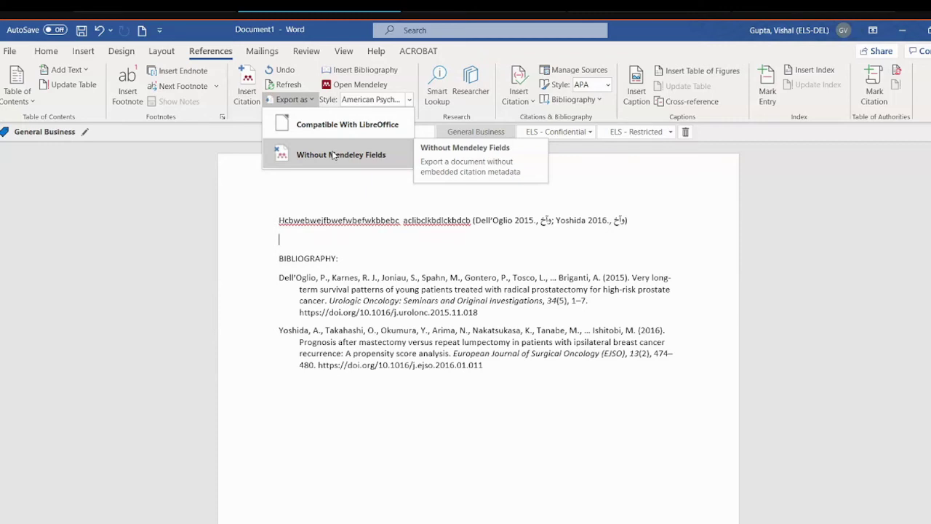
click(276, 184)
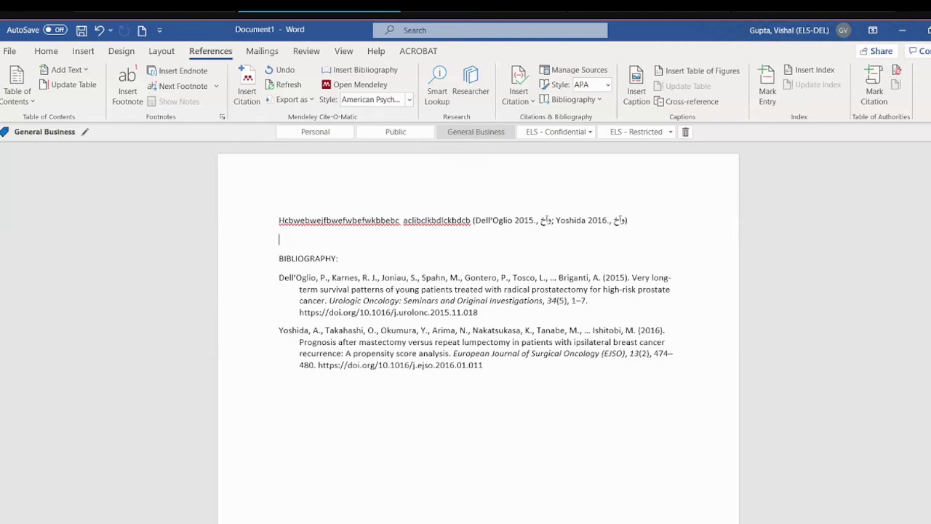
Step: Switch to the PowerPoint webinar presentation and present the slides from Mendeley support through Further Reading to the closing Thank you slide
key(alt+Tab)
click(129, 478)
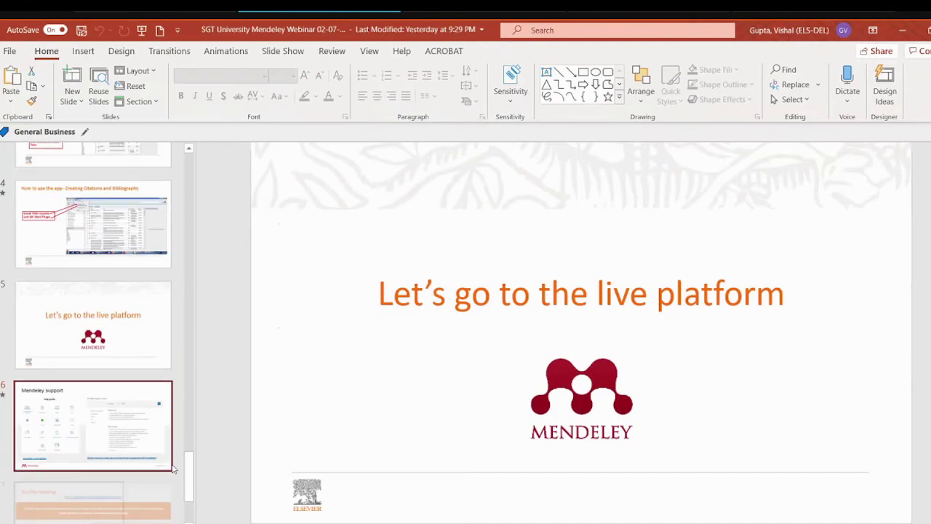
key(shift+F5)
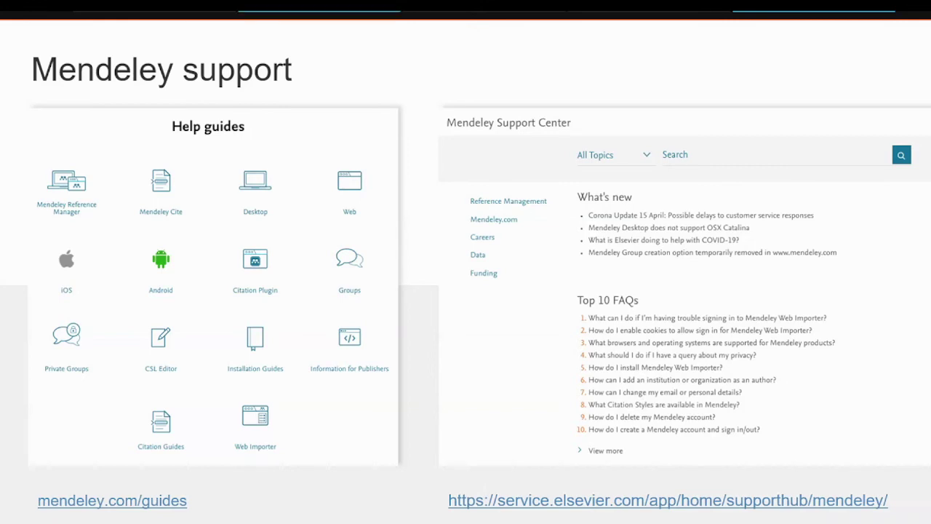
key(Right)
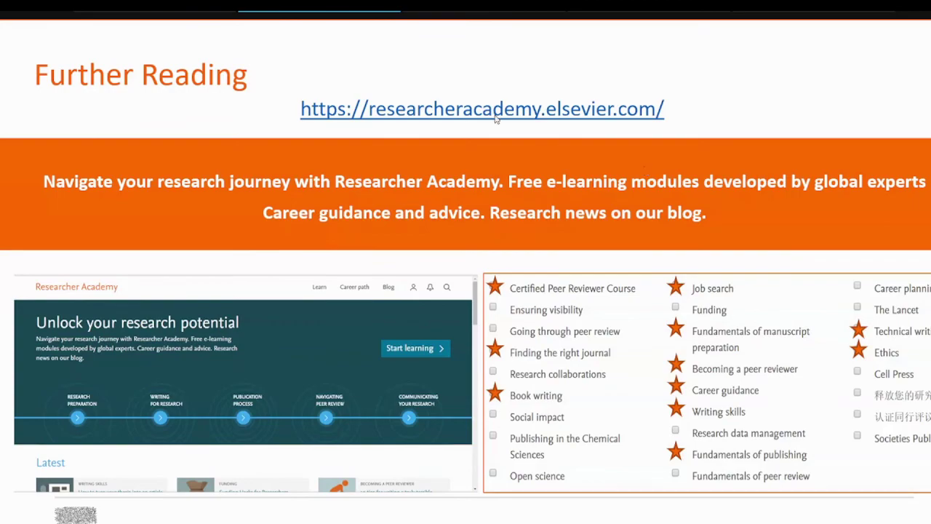
key(Right)
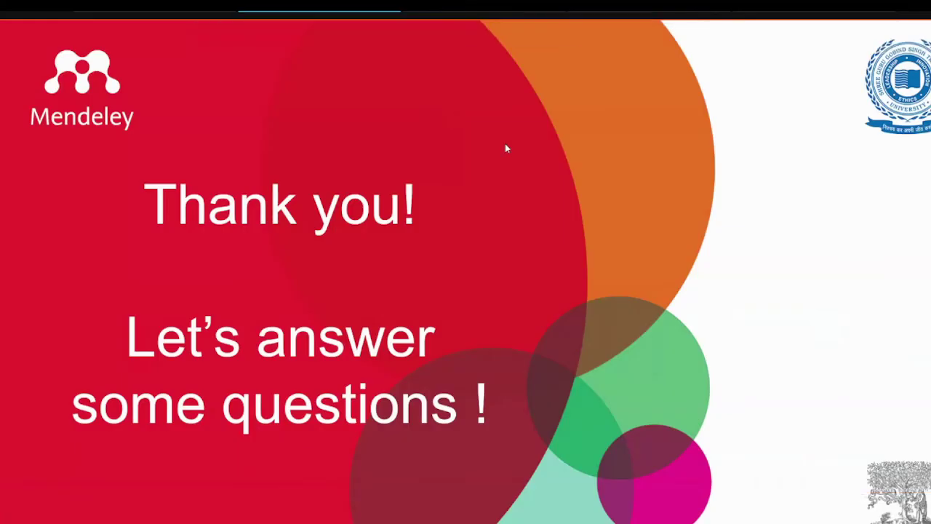